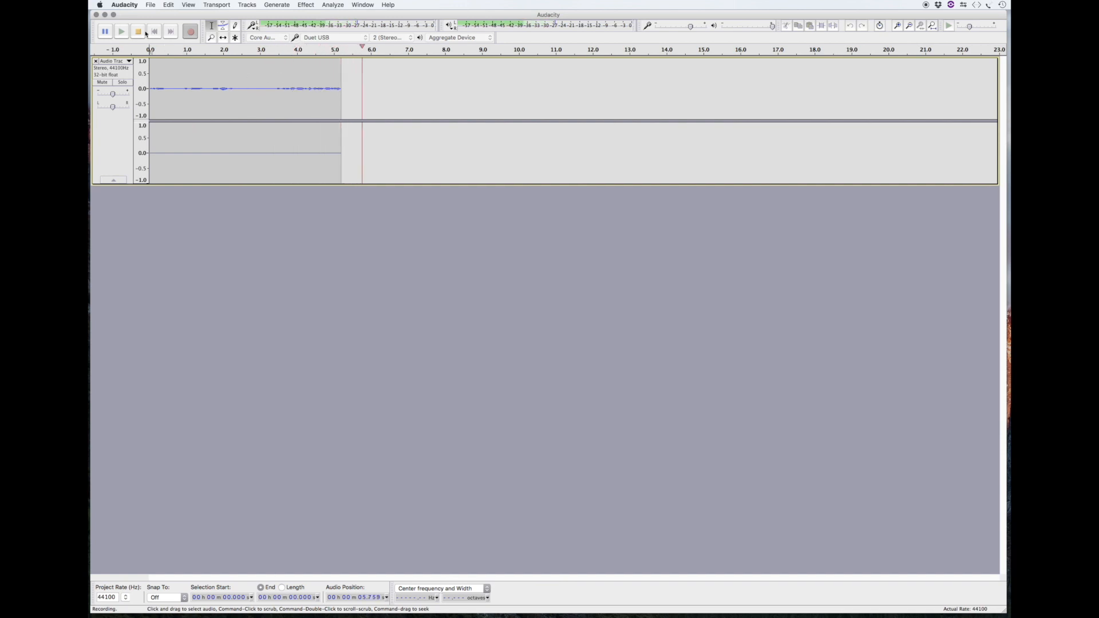
Stop the stereo recording and play back the take.
key("space")
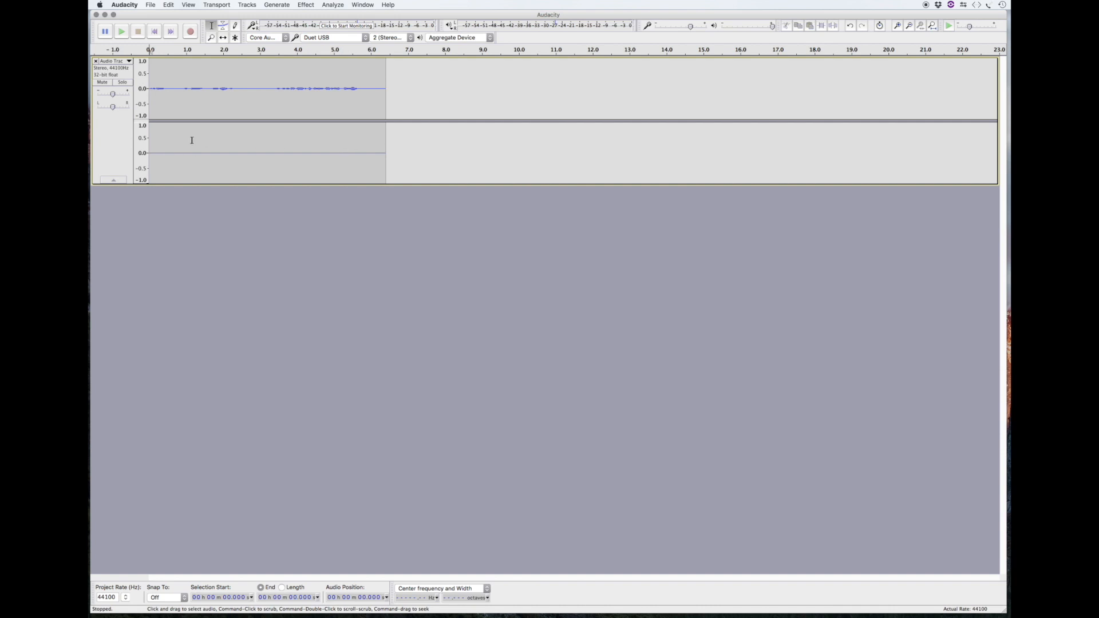
left_click(177, 54)
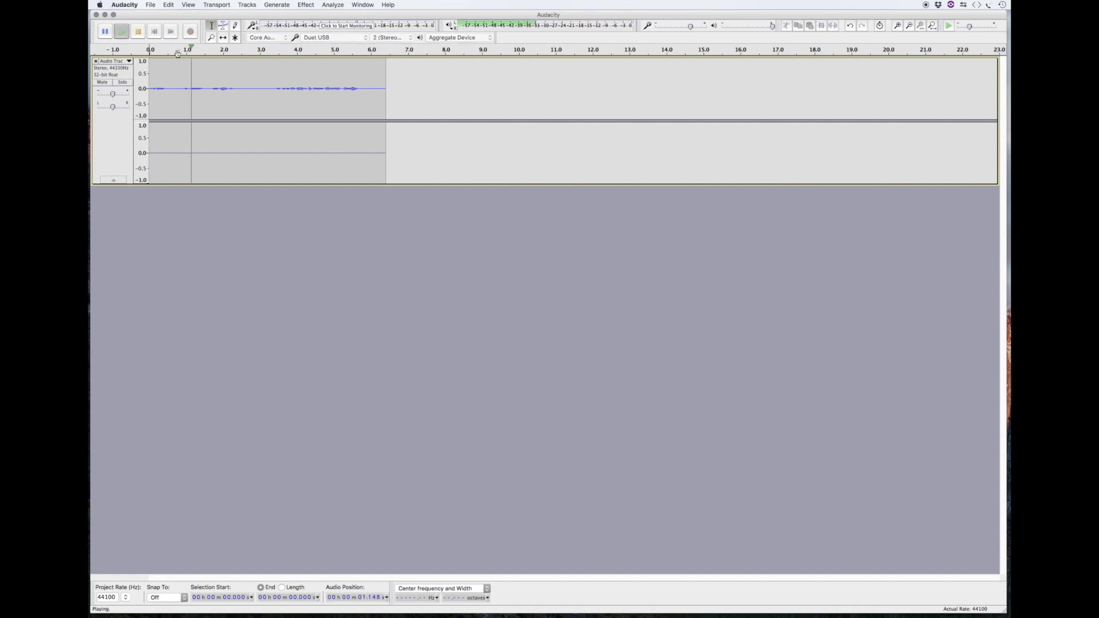
key("space")
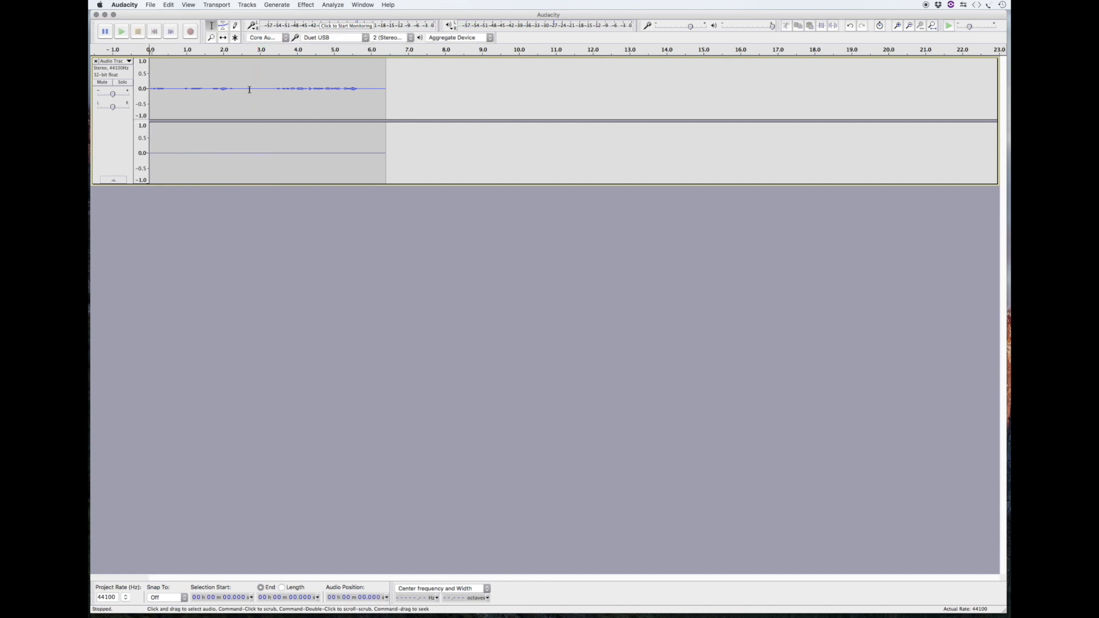
Set the recording channels to 1 (Mono) and record a short test take with the stereo track muted.
left_click(389, 38)
left_click(393, 34)
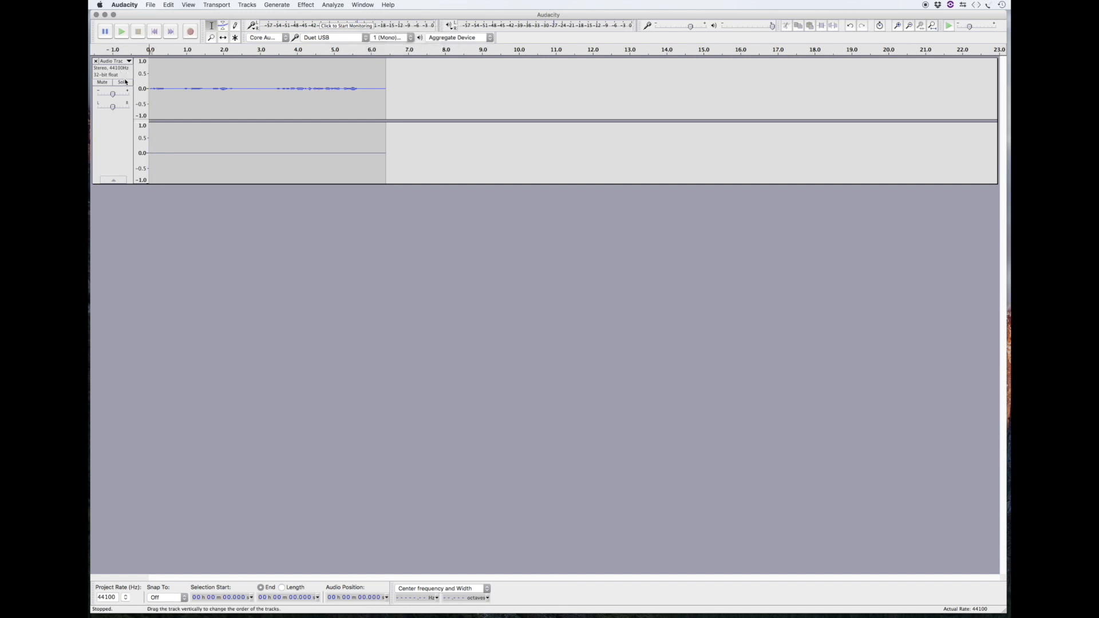
left_click(101, 83)
left_click(190, 32)
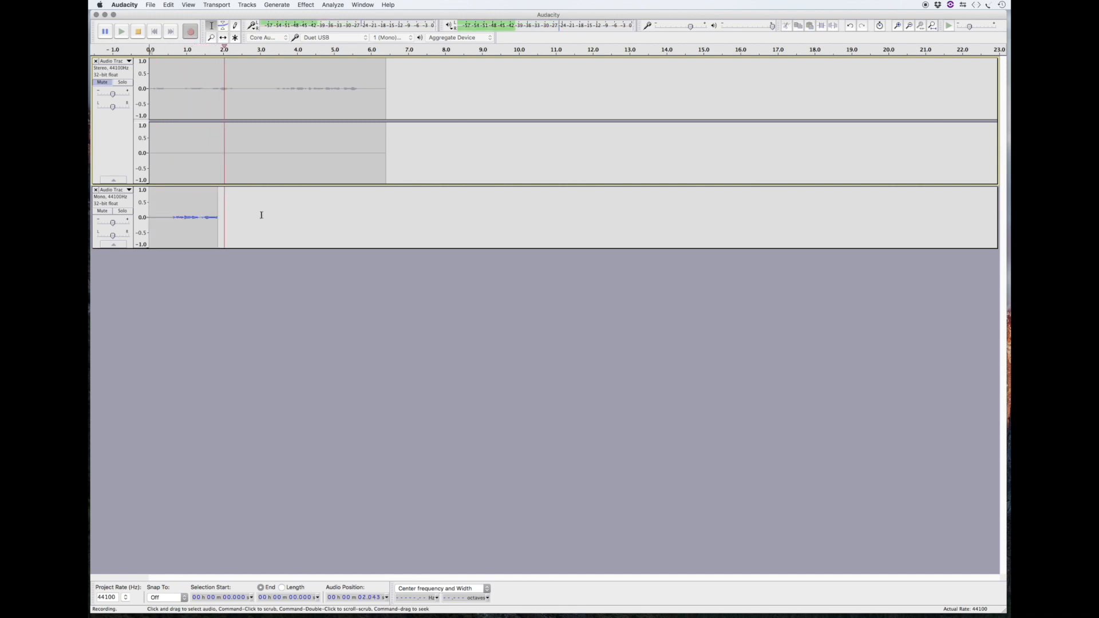
left_click(138, 32)
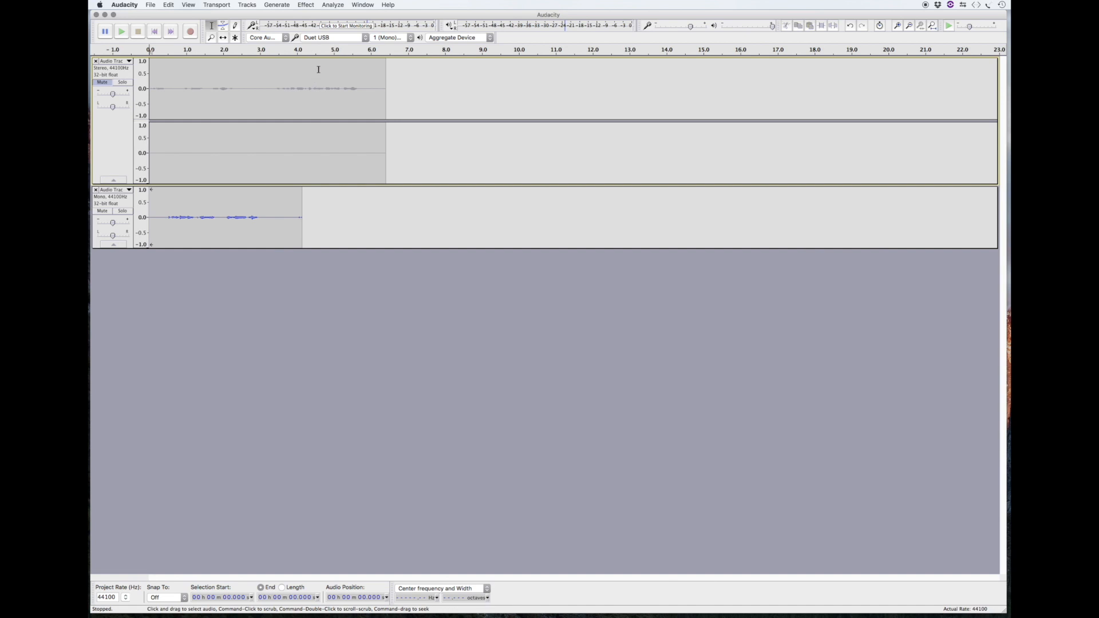
Review the available recording devices and the Devices preferences.
left_click(336, 39)
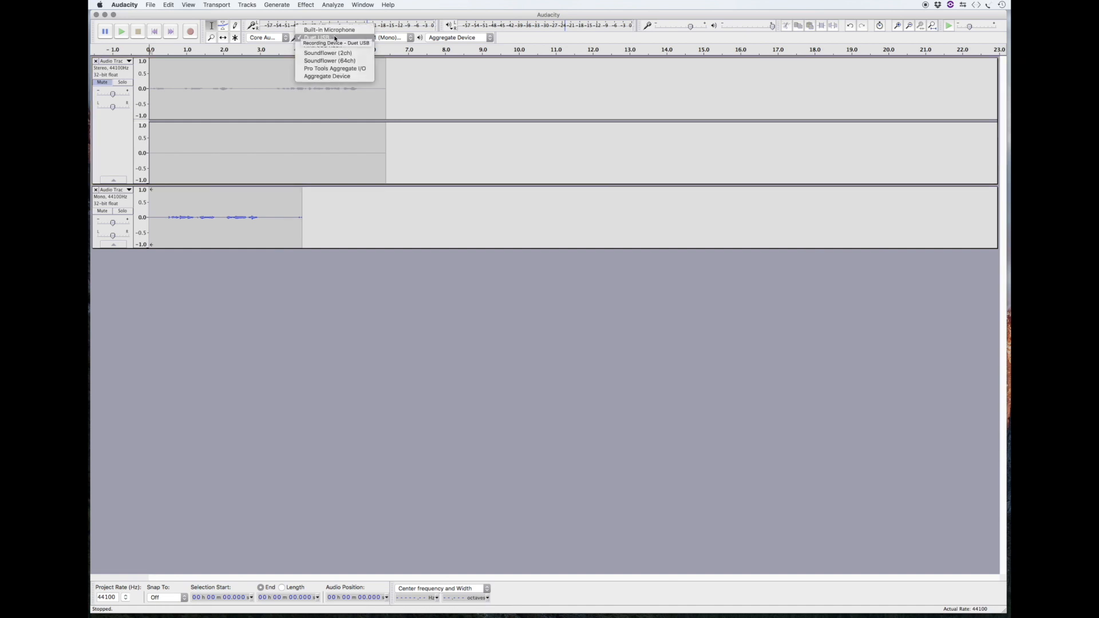
left_click(388, 51)
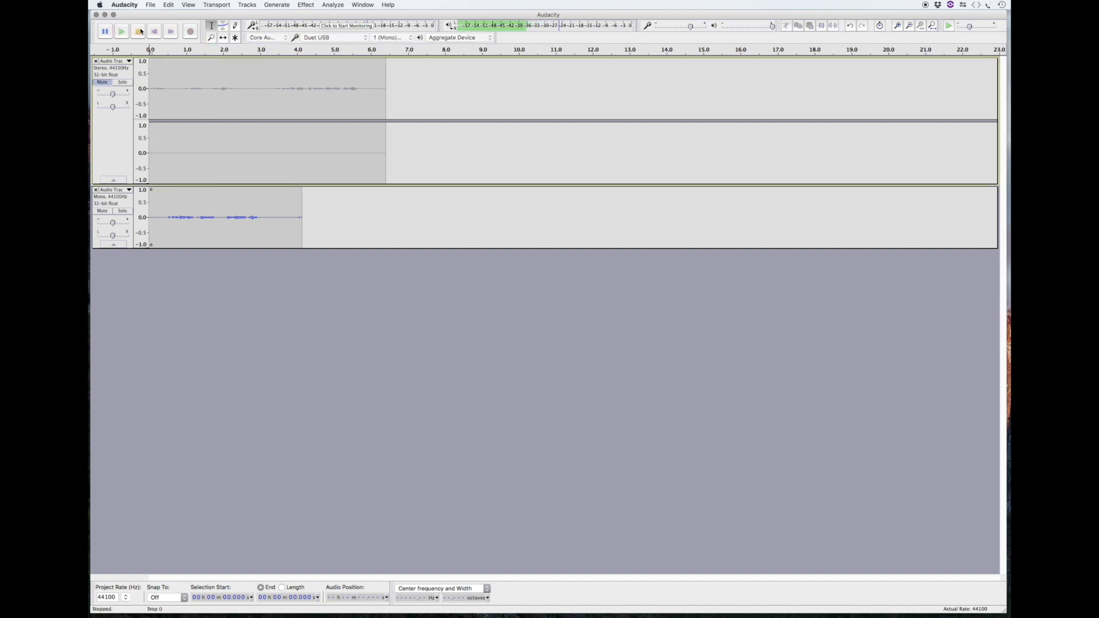
left_click(125, 4)
left_click(133, 29)
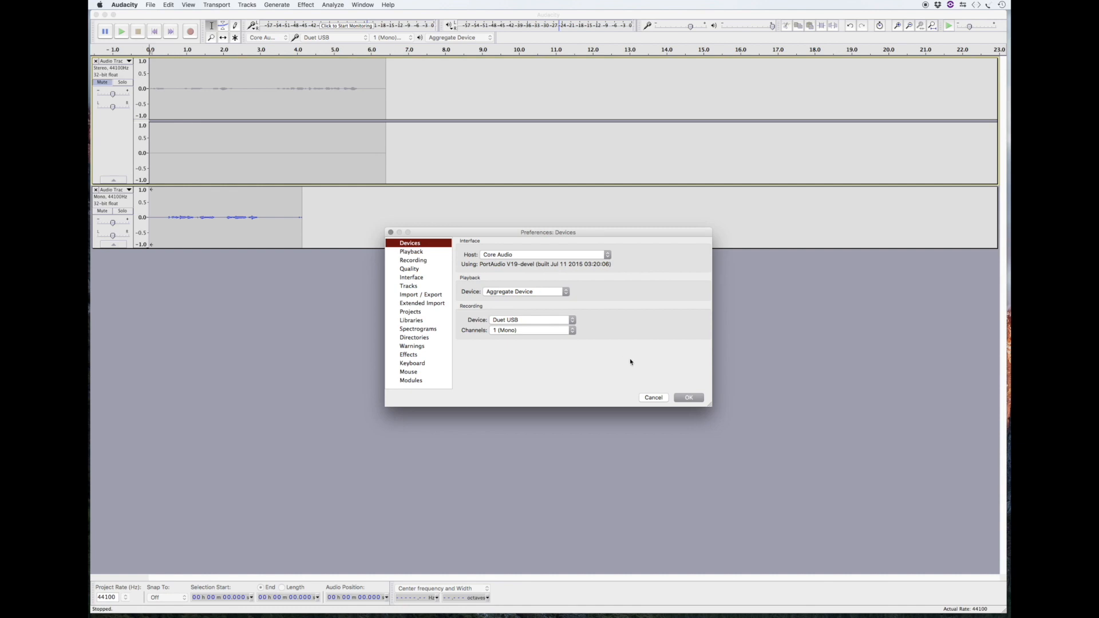
left_click(687, 398)
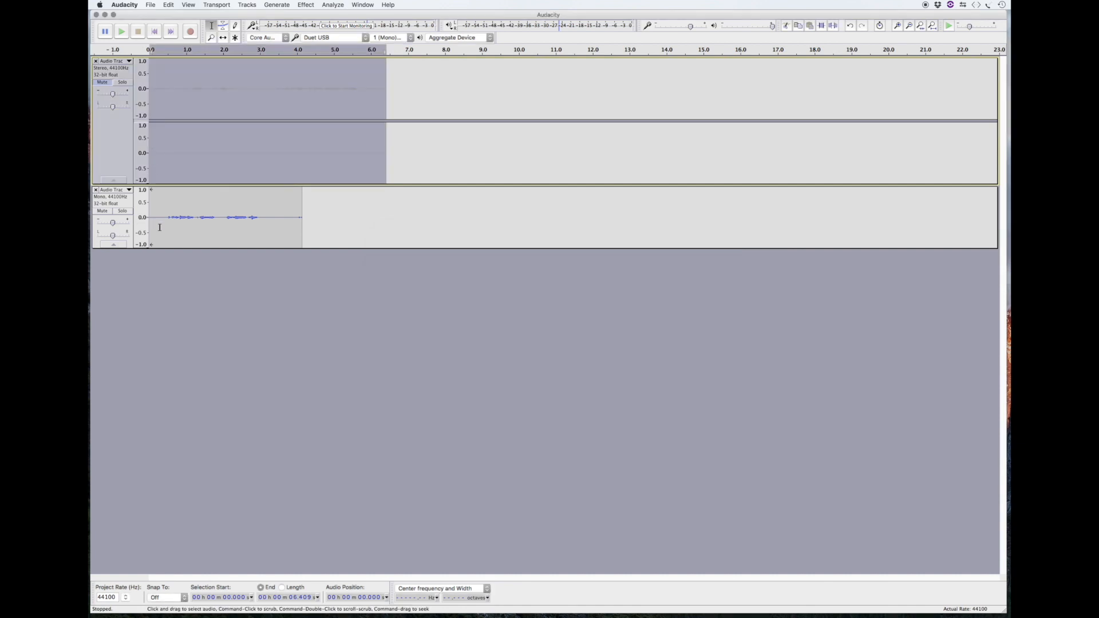
Remove both test tracks from the project.
left_click(123, 204)
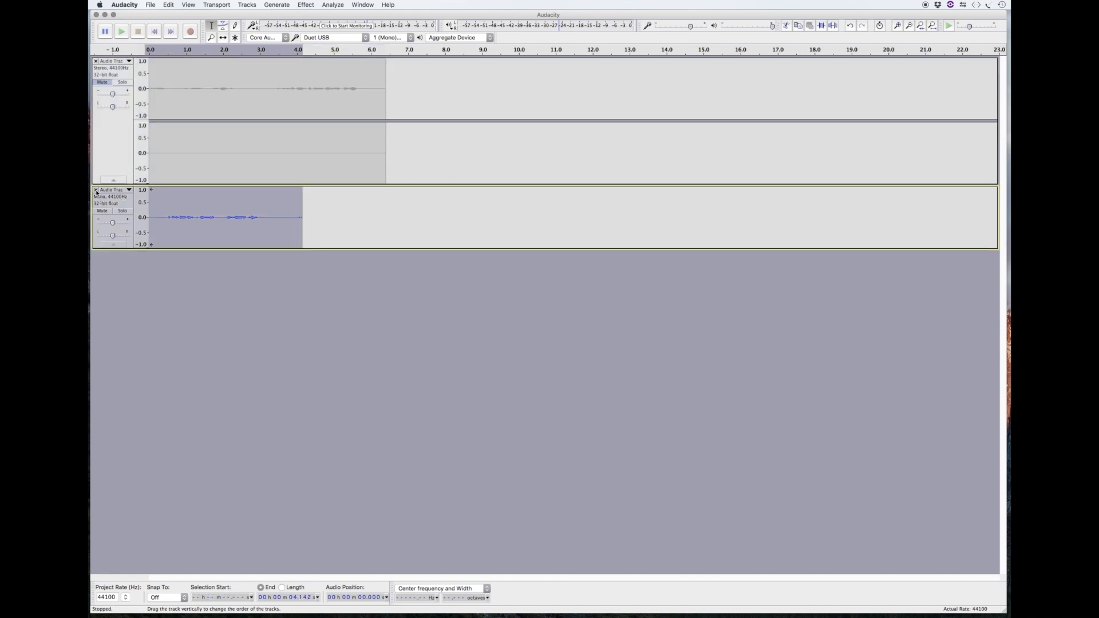
left_click(95, 191)
left_click(96, 61)
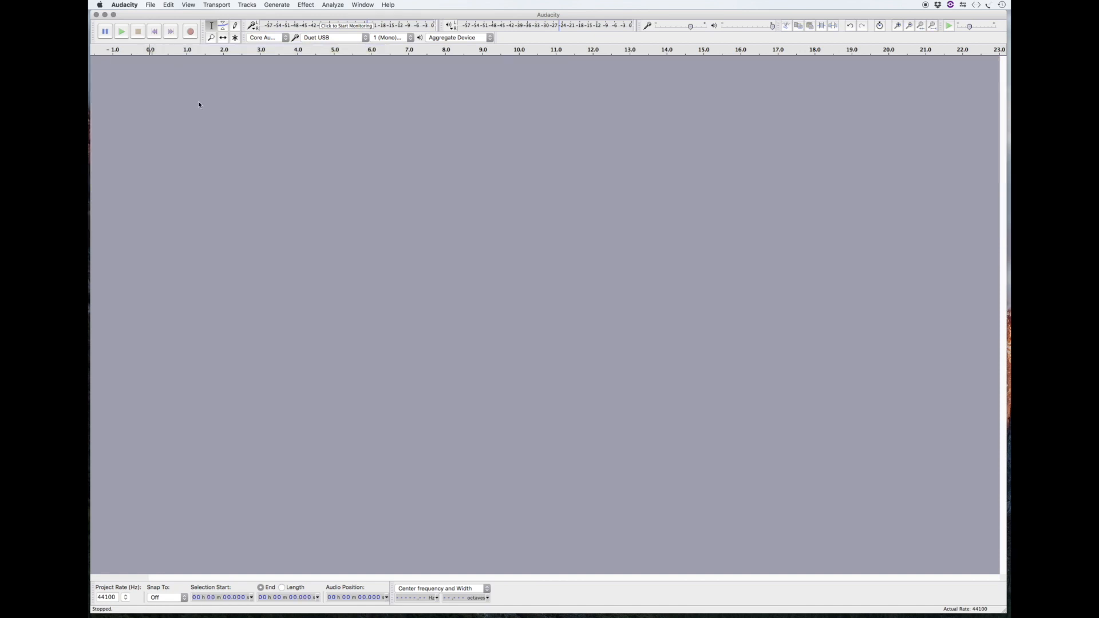
Generate a click track at 120 beats per minute with 4 beats per measure and the ping click sound.
left_click_drag(250, 165, 277, 149)
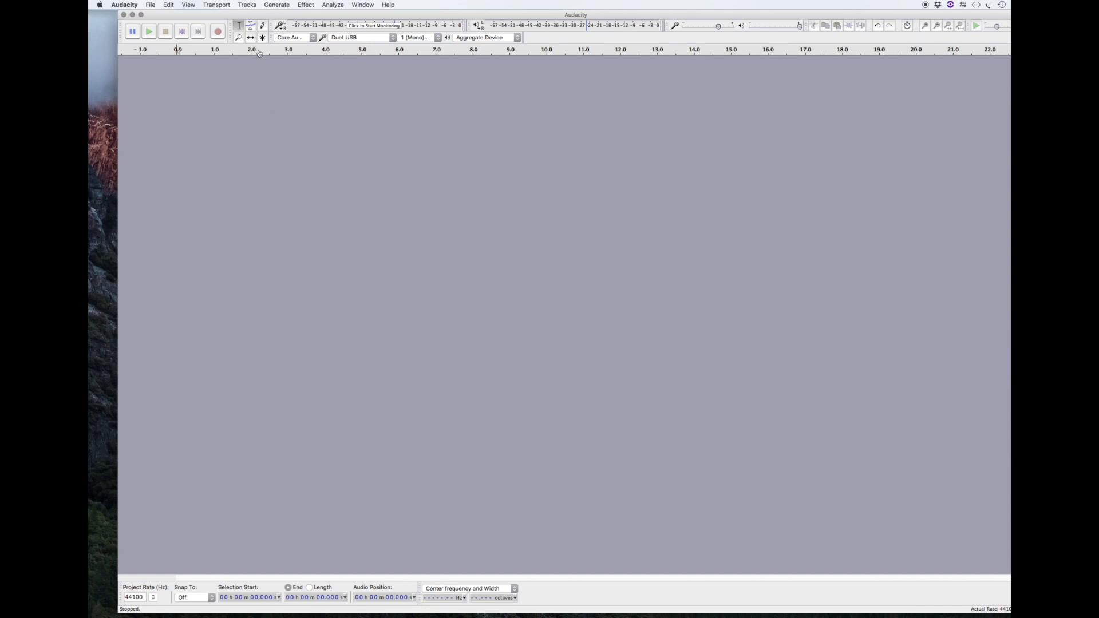
left_click(278, 6)
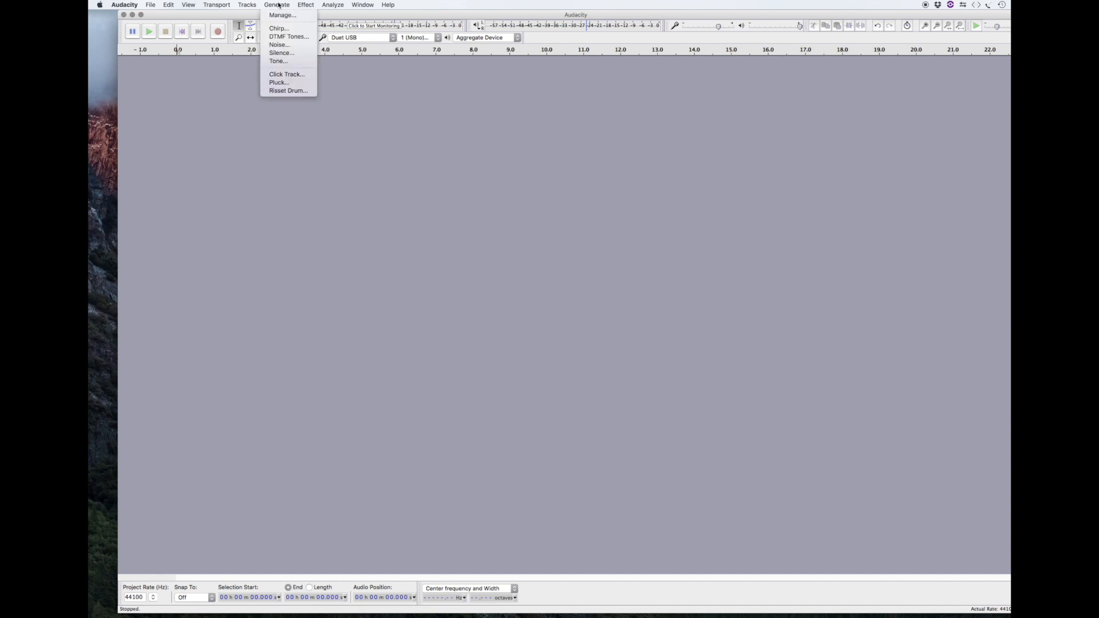
left_click(288, 75)
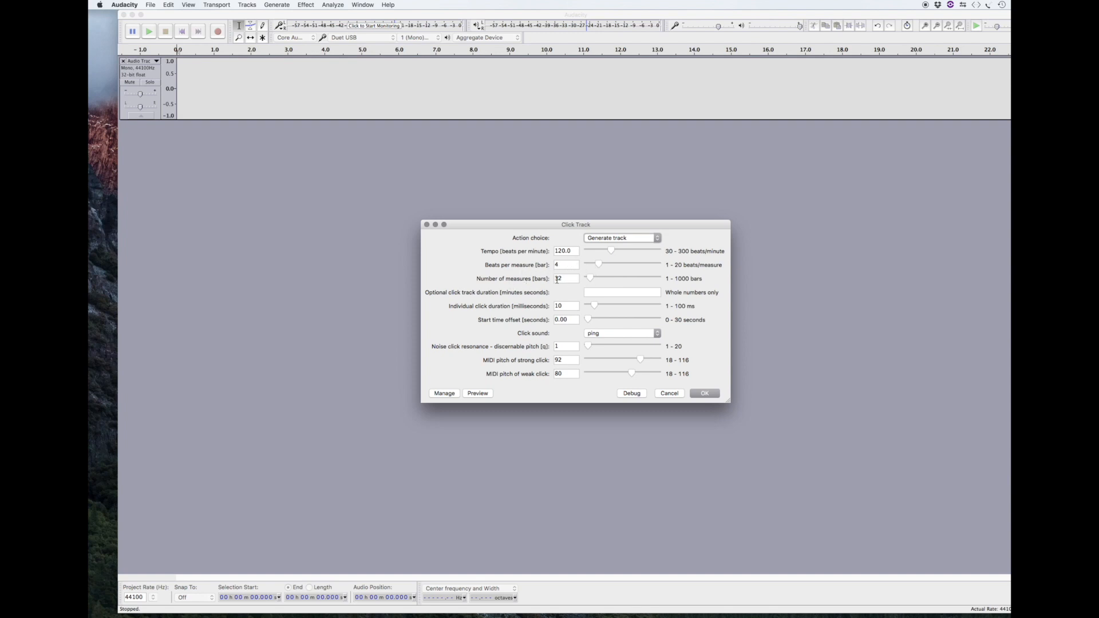
left_click(639, 337)
left_click(637, 335)
left_click(704, 393)
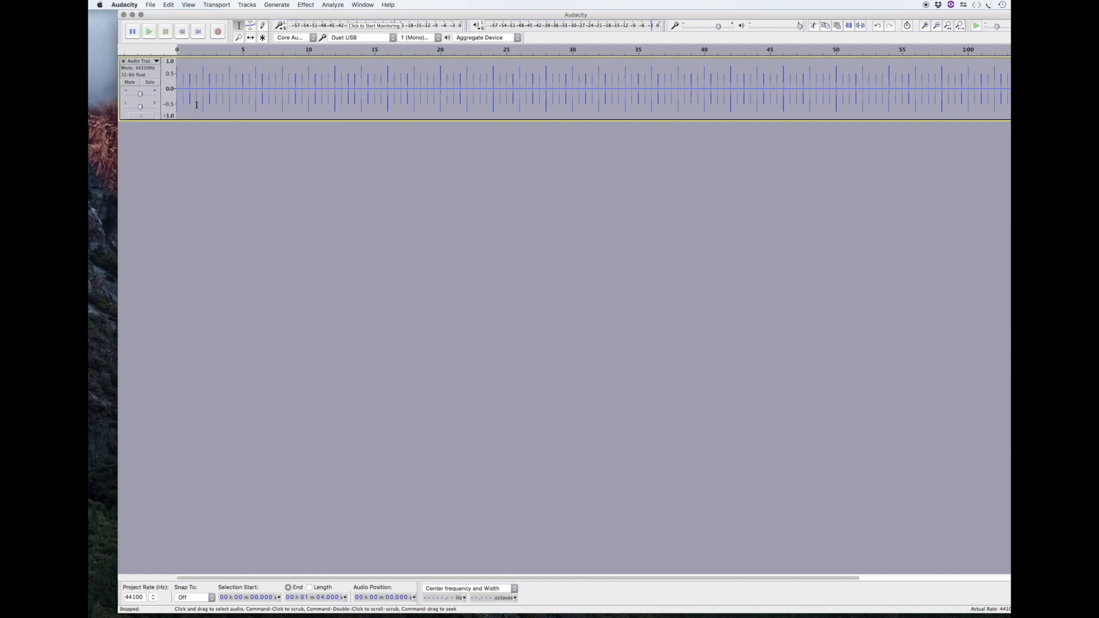
Listen to the start of the click track and lower the track's gain slightly.
key("space")
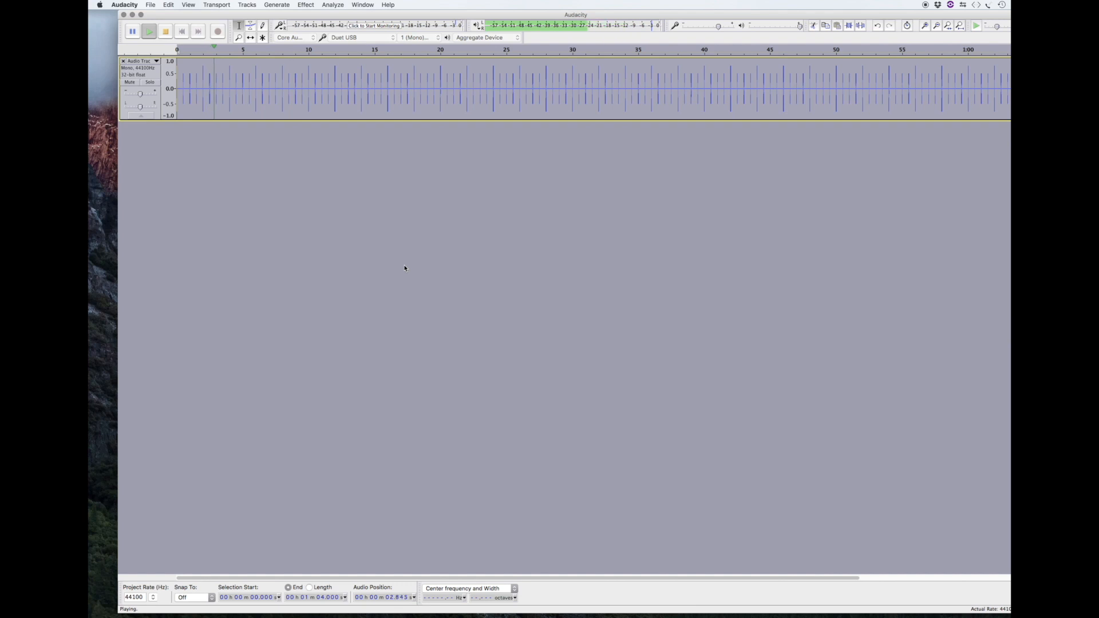
key("space")
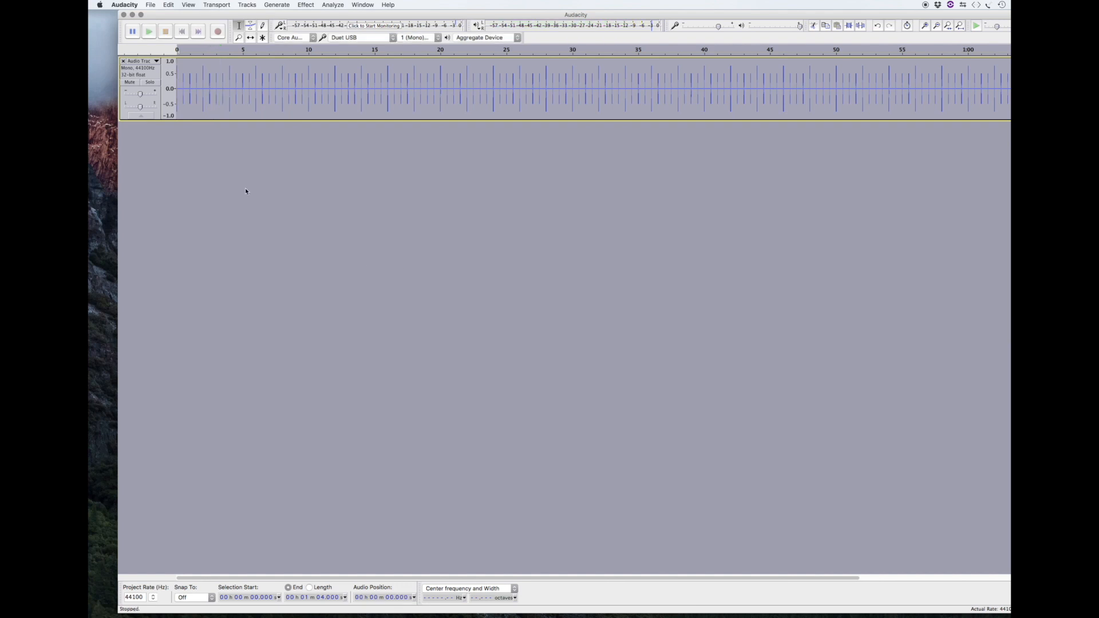
mouse_move(140, 96)
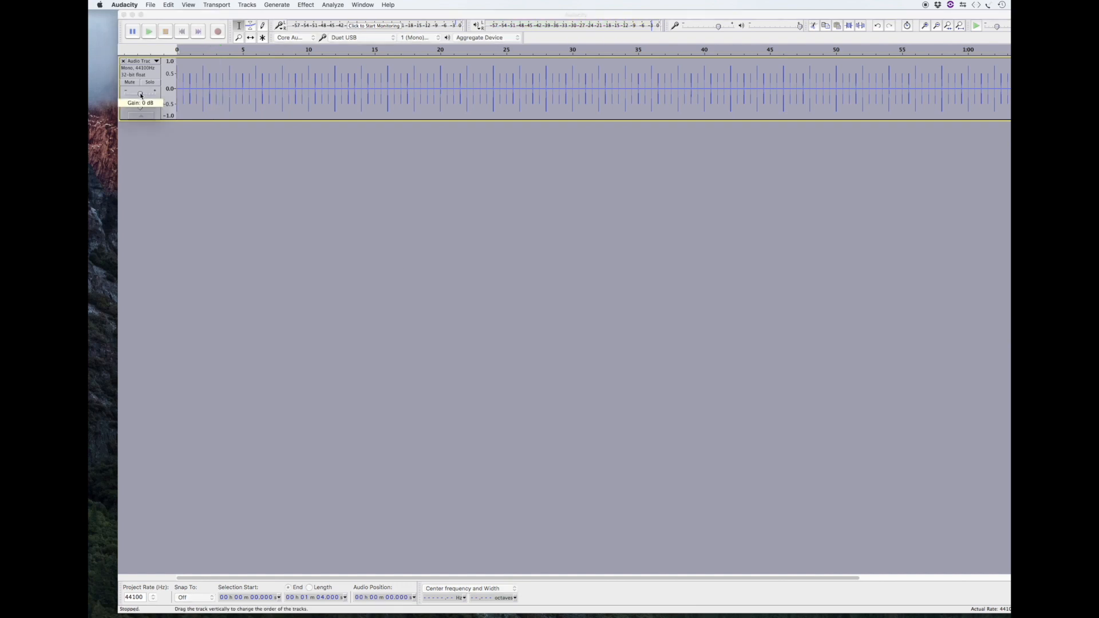
left_click_drag(141, 96, 137, 95)
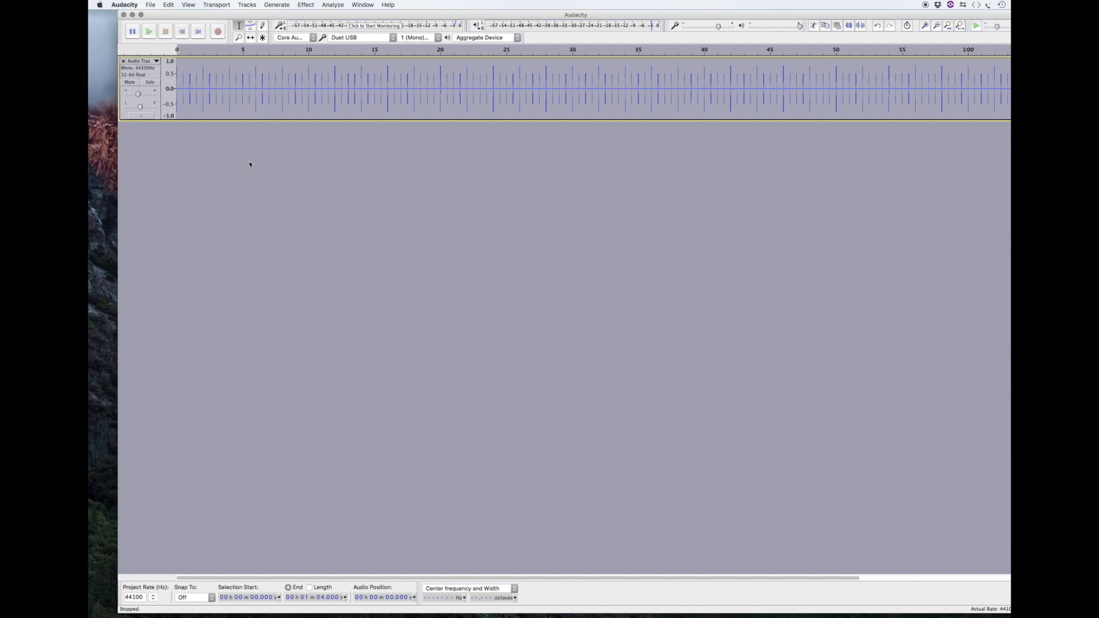
Record a mono take of about 12 seconds along with the click track and play it back.
left_click(218, 31)
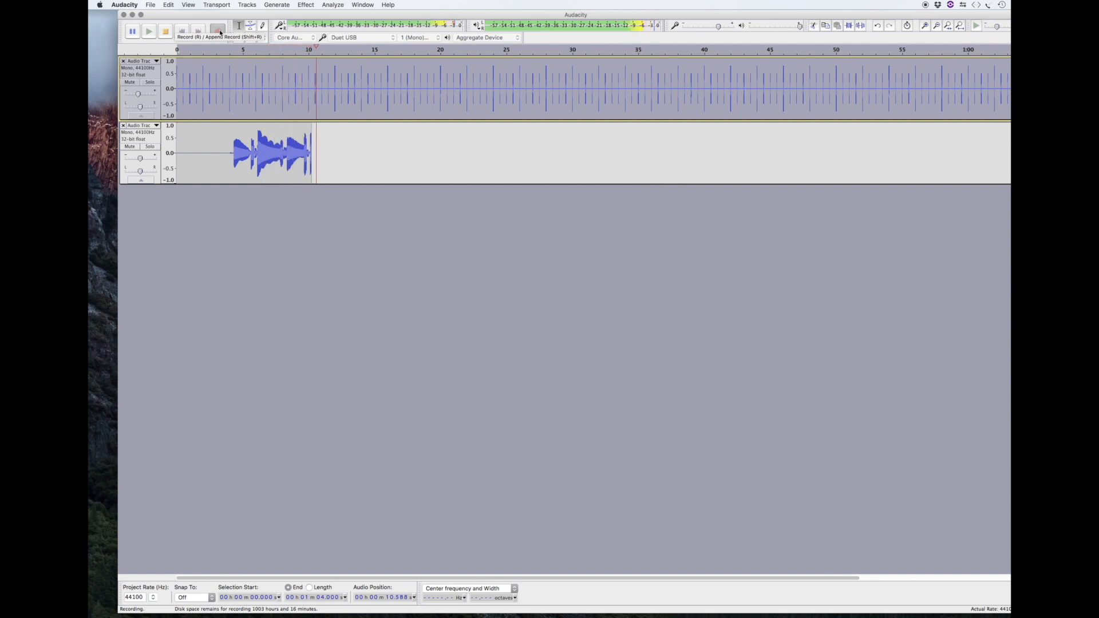
key("space")
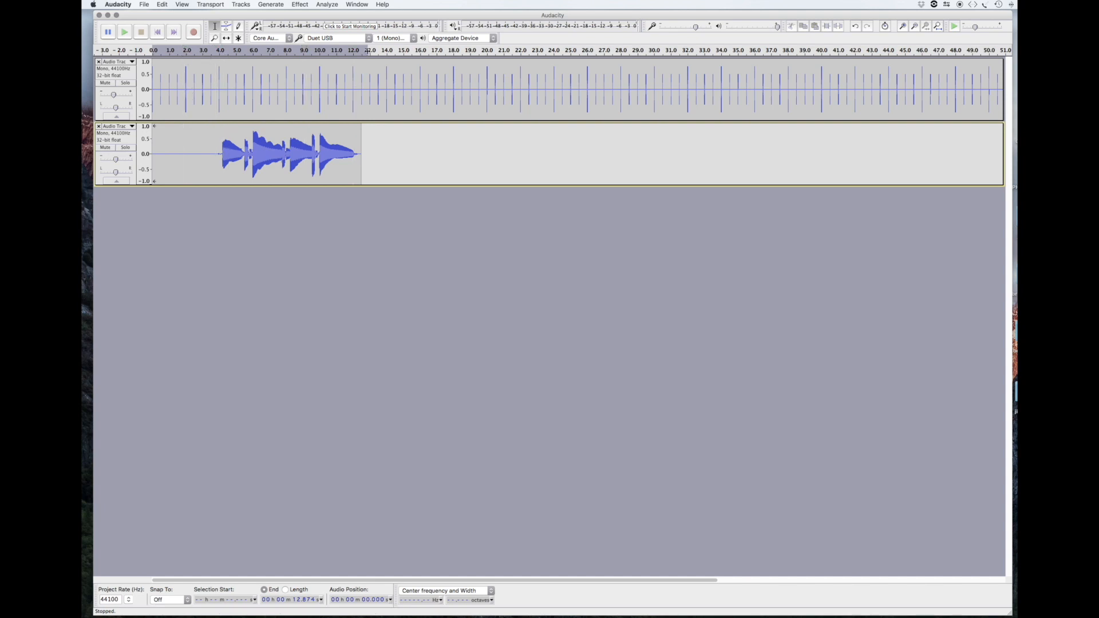
left_click(185, 51)
key("space")
left_click(200, 51)
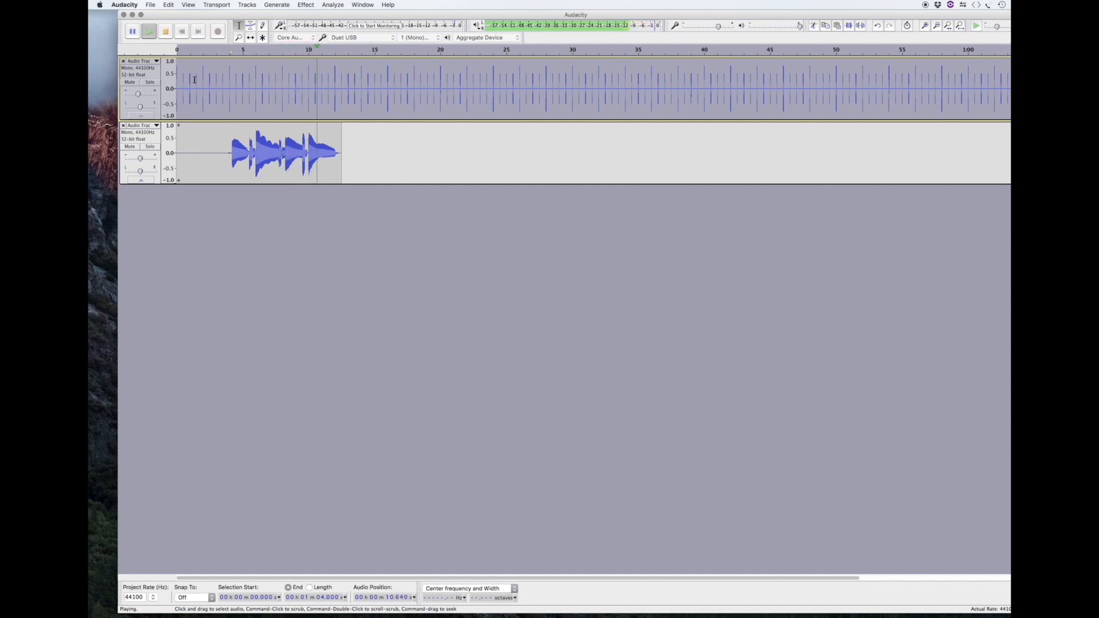
left_click(166, 31)
Time-shift the recorded take earlier so its first note lines up with the click at 4.00 seconds, and listen to the alignment.
left_click(214, 39)
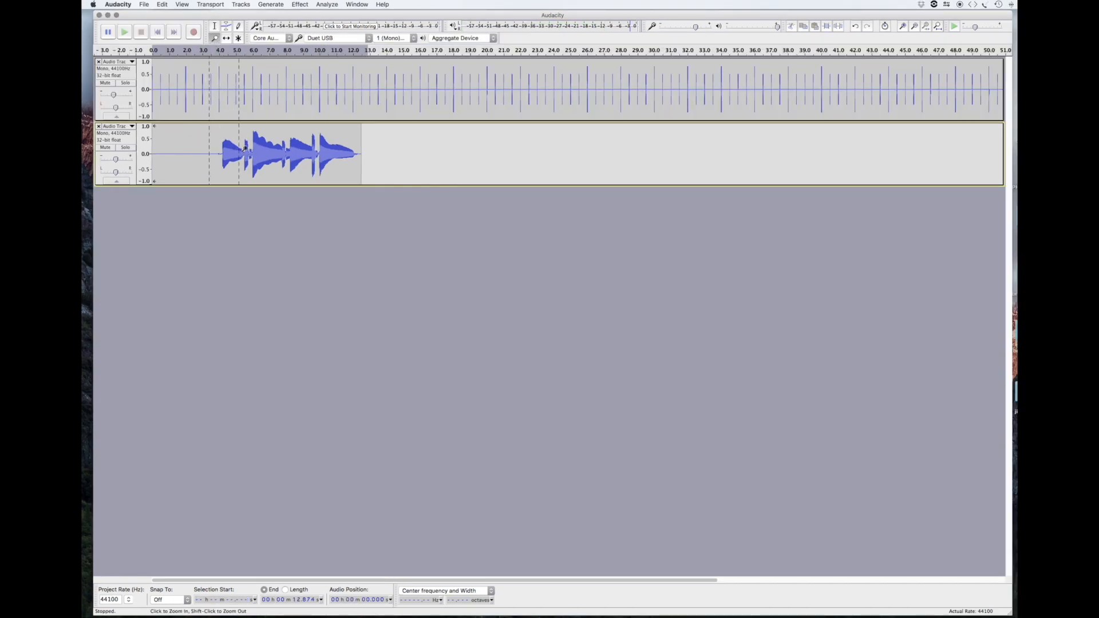
left_click_drag(245, 149, 243, 149)
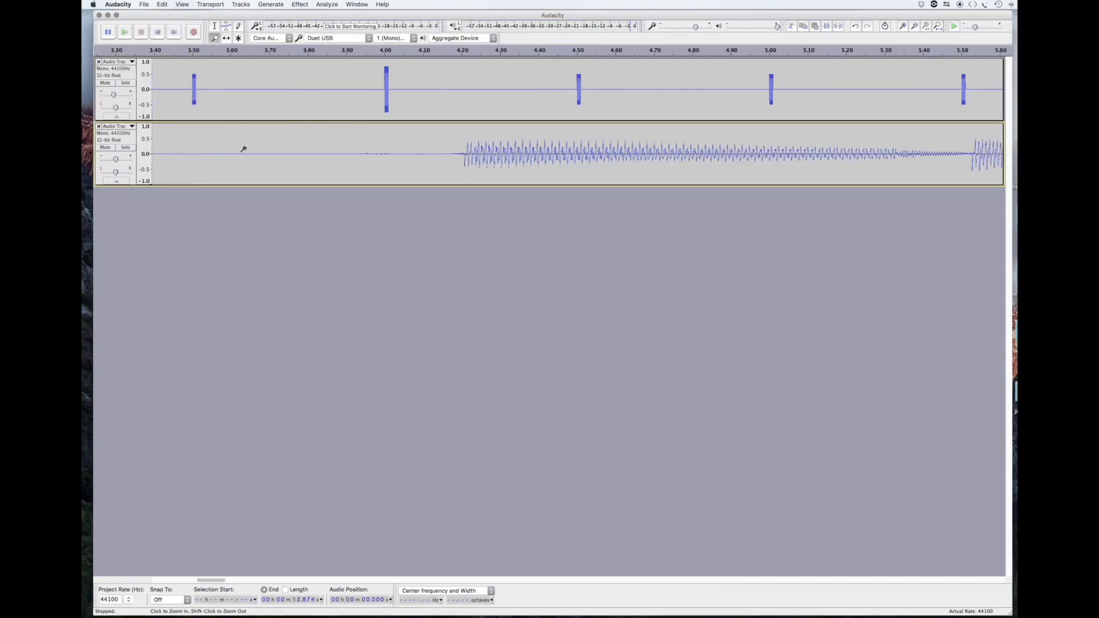
left_click(226, 38)
left_click_drag(449, 139, 373, 132)
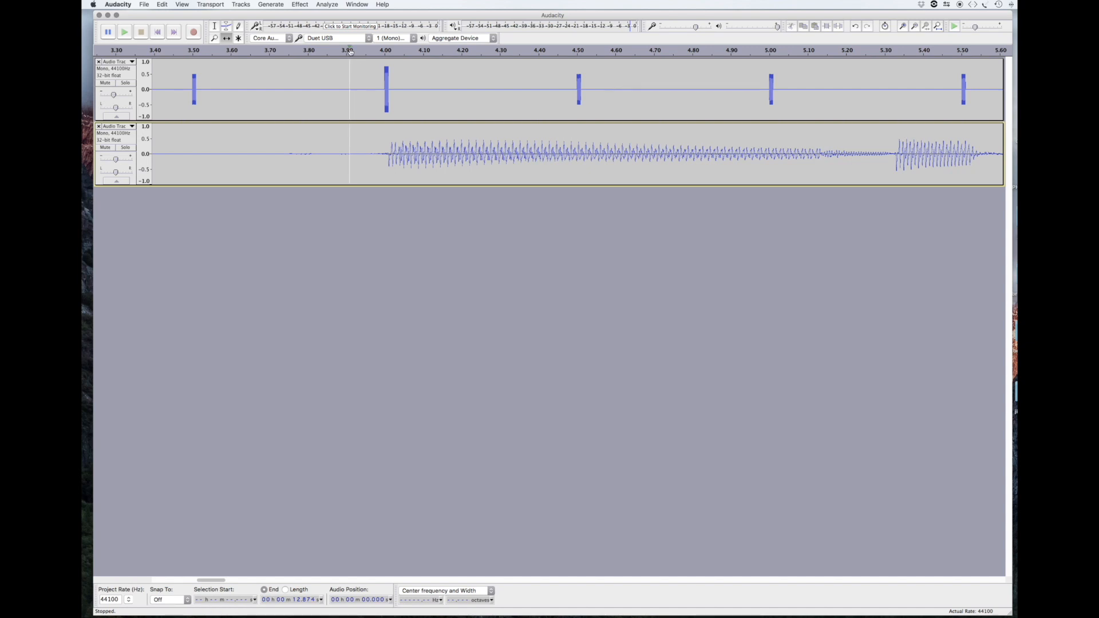
key("space")
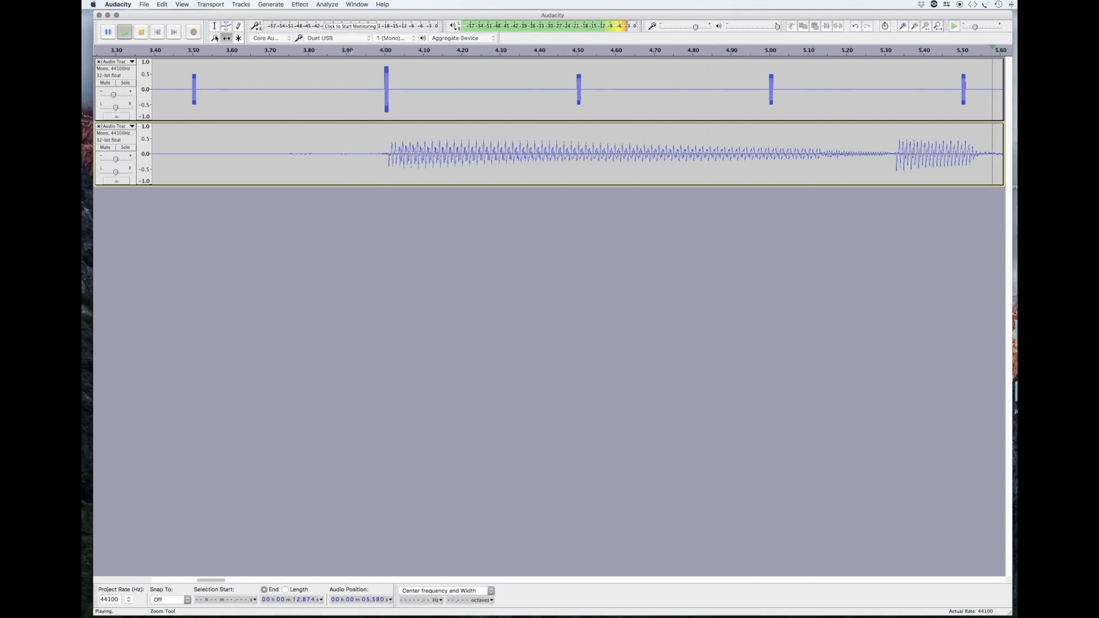
Undo the time shift of the recorded take.
key("super+3")
key("super+3")
key("super+3")
key("super+3")
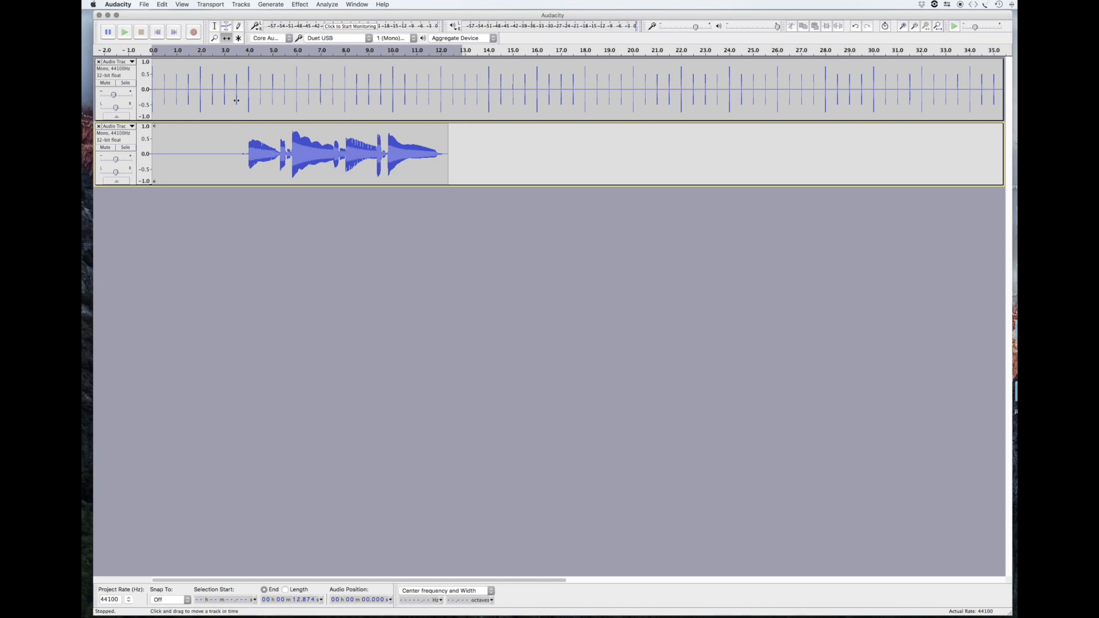
left_click(162, 5)
left_click(172, 16)
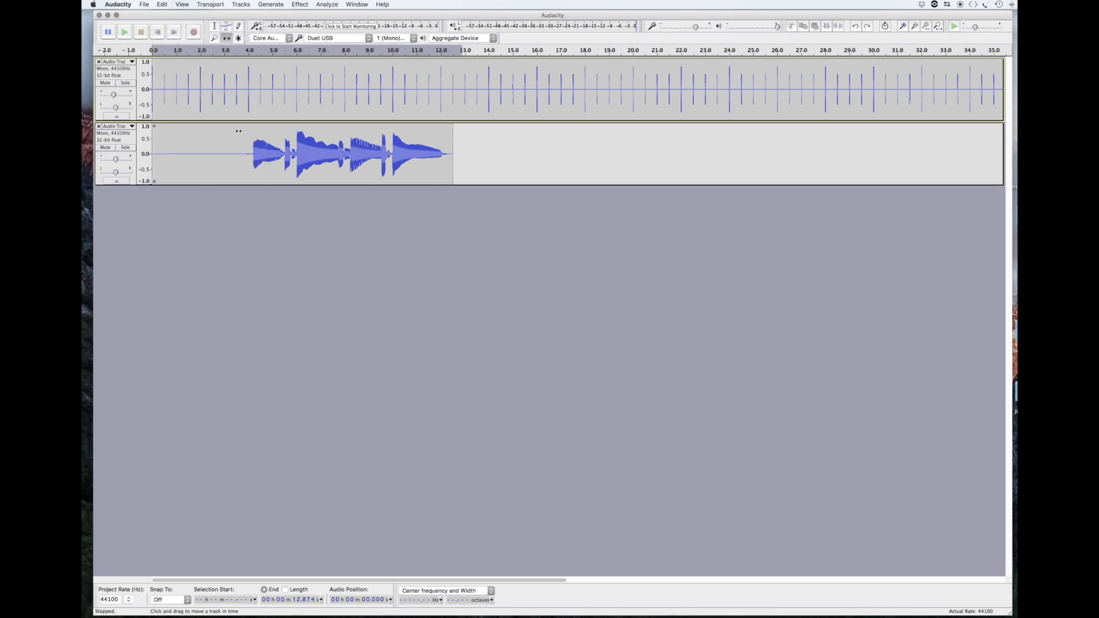
Mute the first take and record a second mono take of about 13 seconds against the click track.
left_click(106, 148)
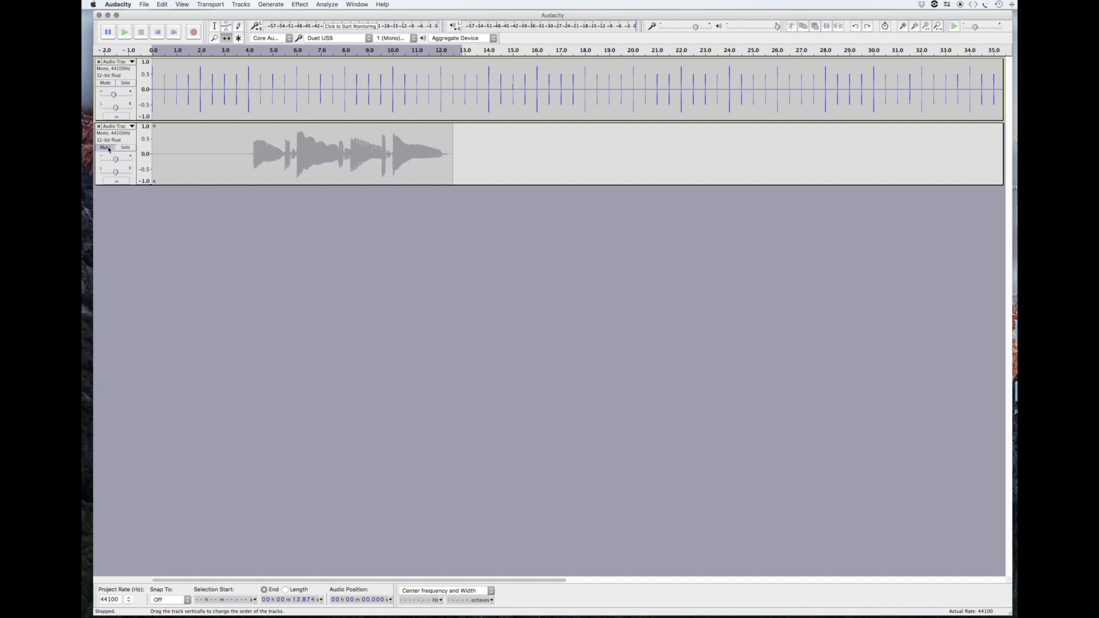
left_click(194, 32)
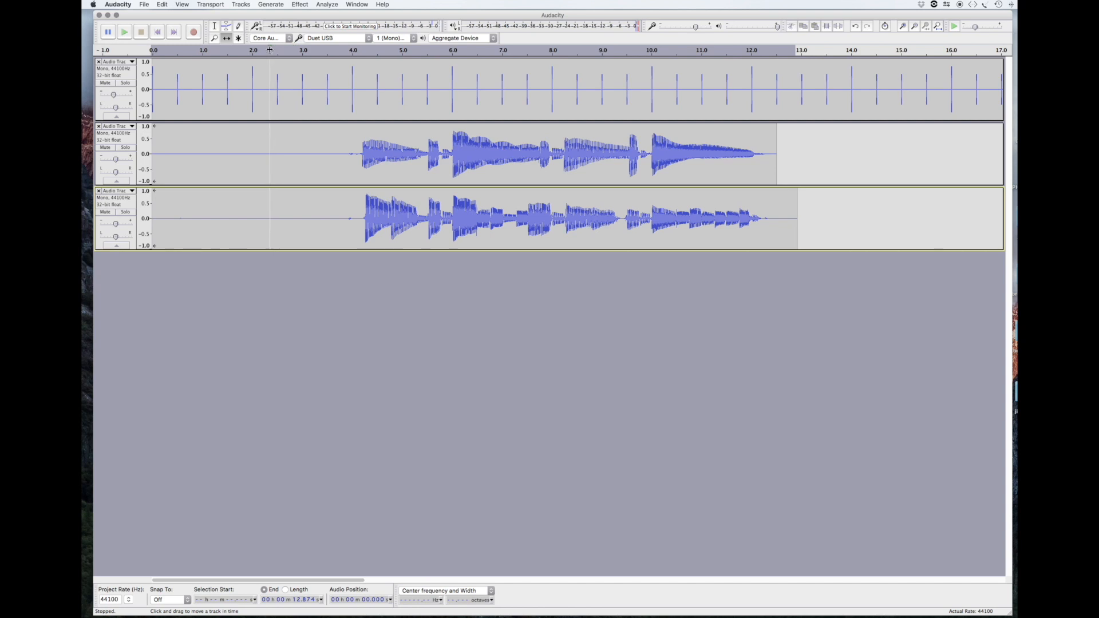
Play both takes together from about 2.3 seconds, muting the click track during playback.
key("space")
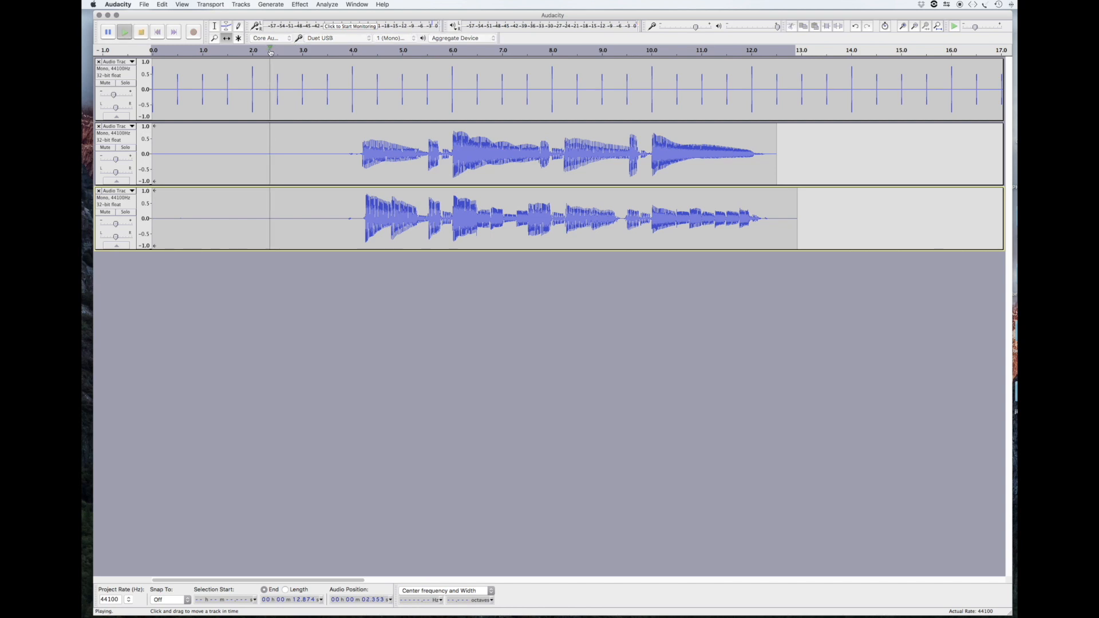
left_click(104, 84)
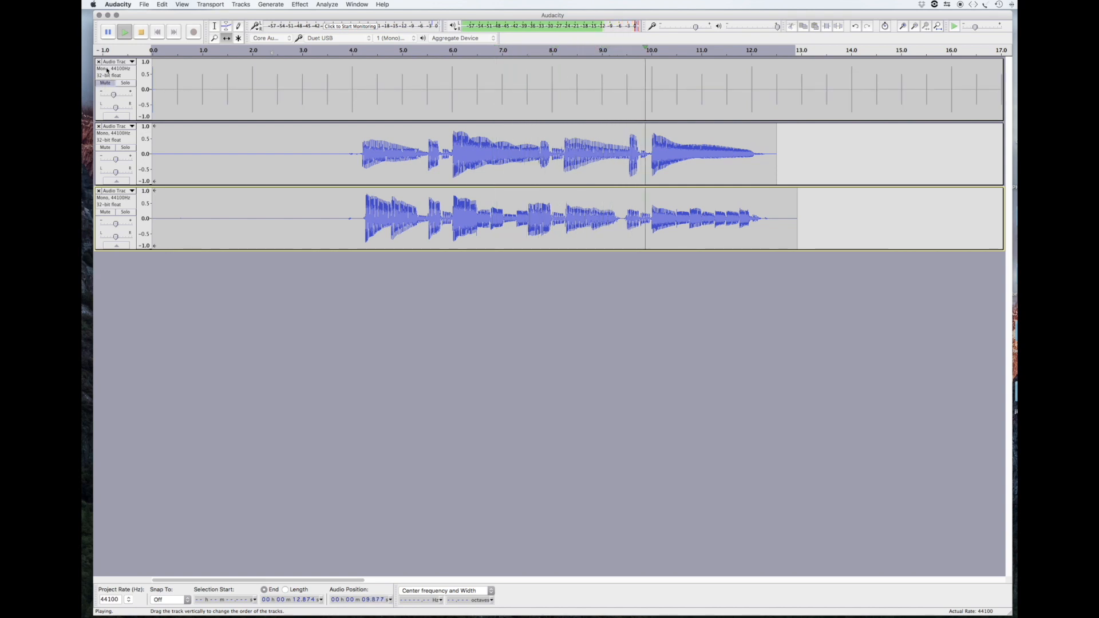
left_click(141, 32)
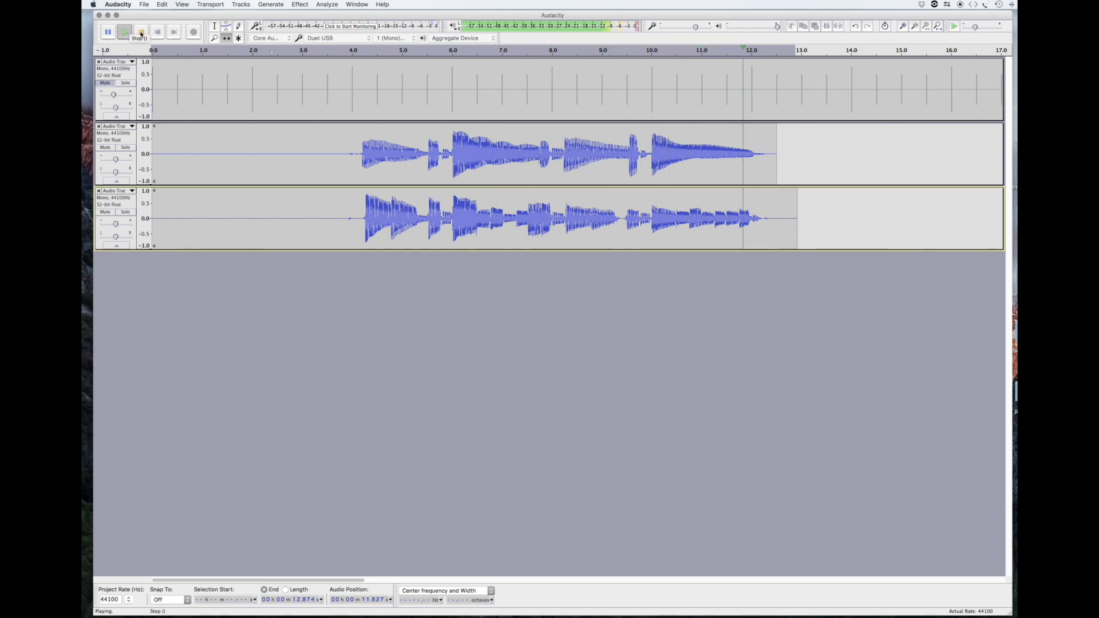
Select the second take's audio from about 4.155 to 12.378 seconds.
left_click(338, 228)
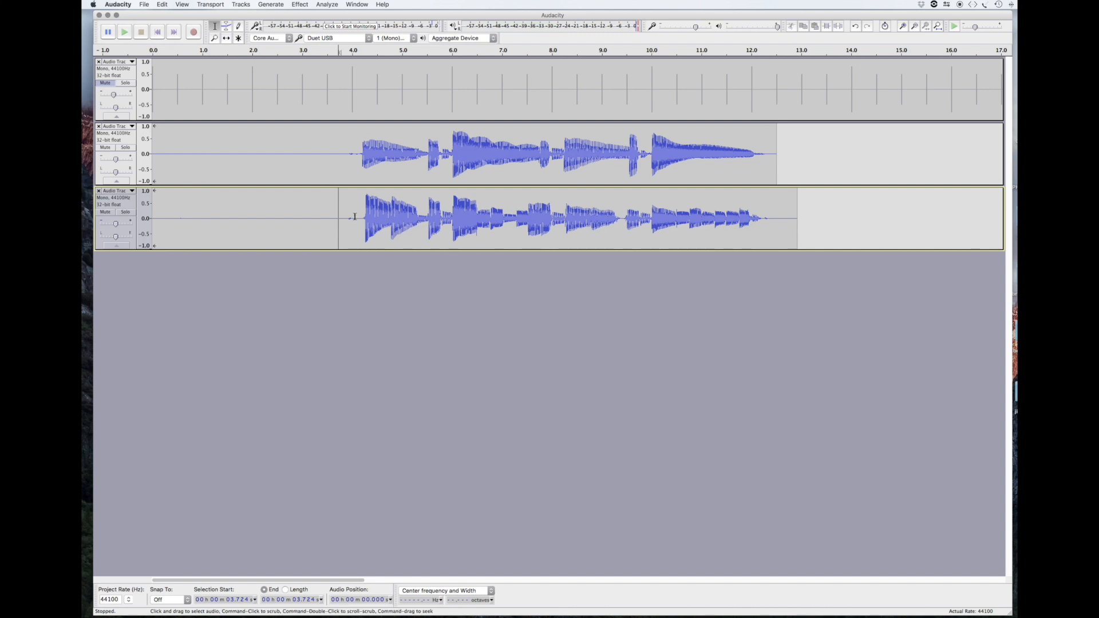
left_click_drag(359, 214, 454, 216)
left_click(328, 213)
left_click_drag(361, 218, 770, 232)
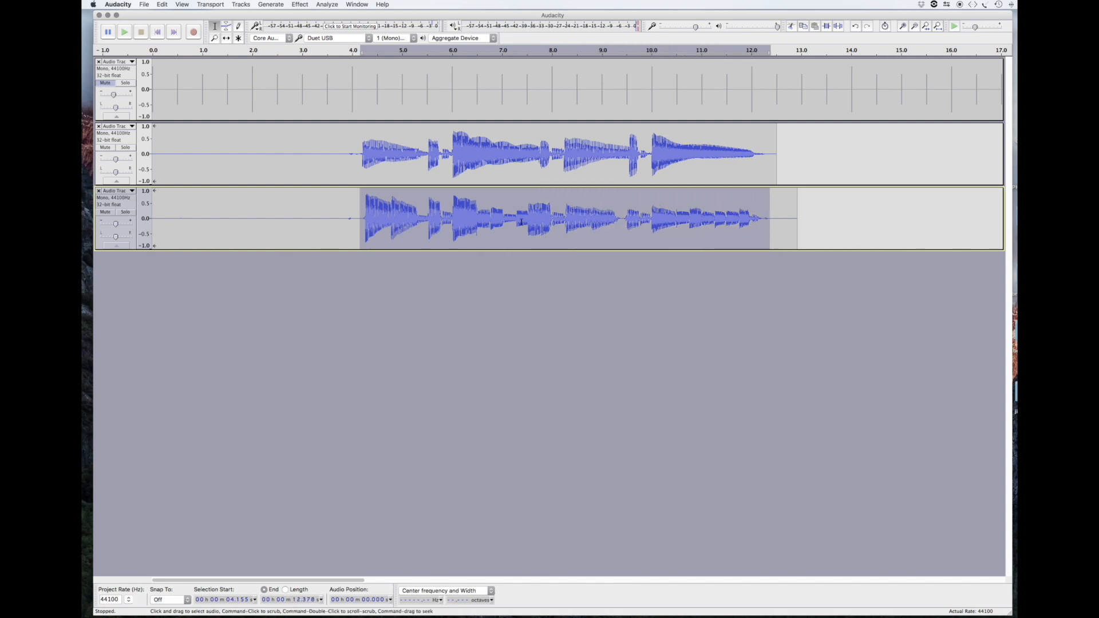
Preview the Phaser effect with its existing settings on the selected part of the second take and apply it.
left_click(301, 5)
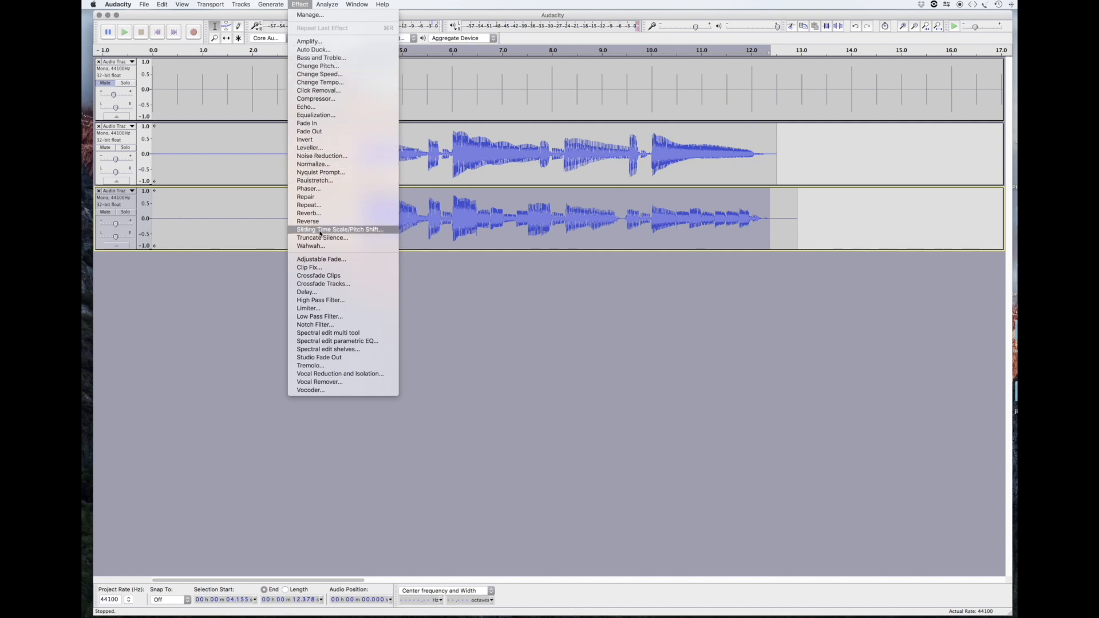
left_click(315, 192)
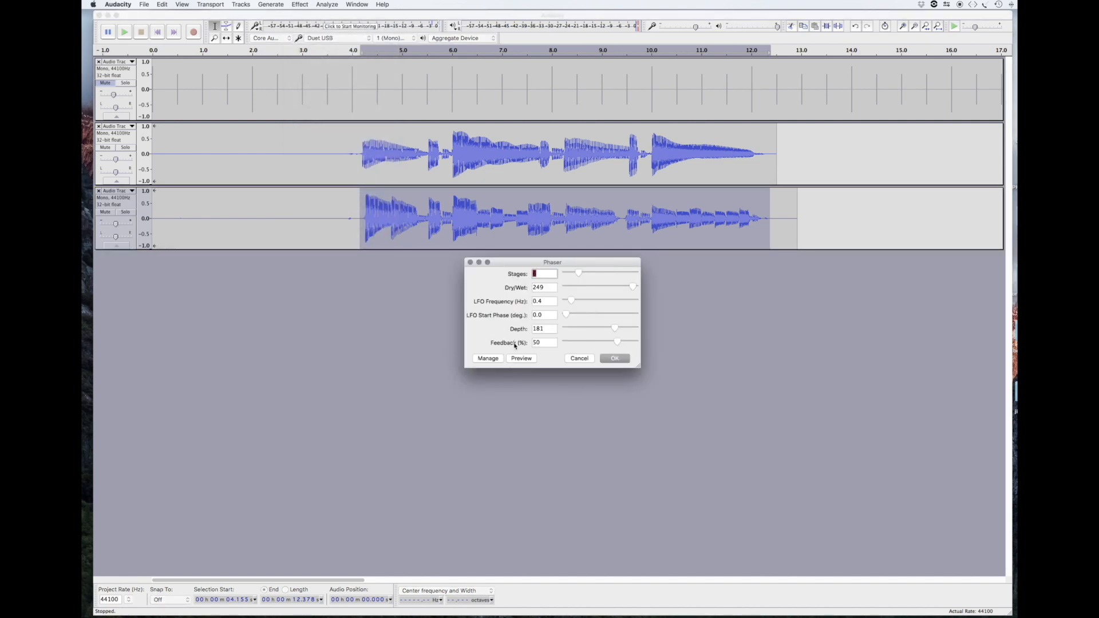
left_click(524, 359)
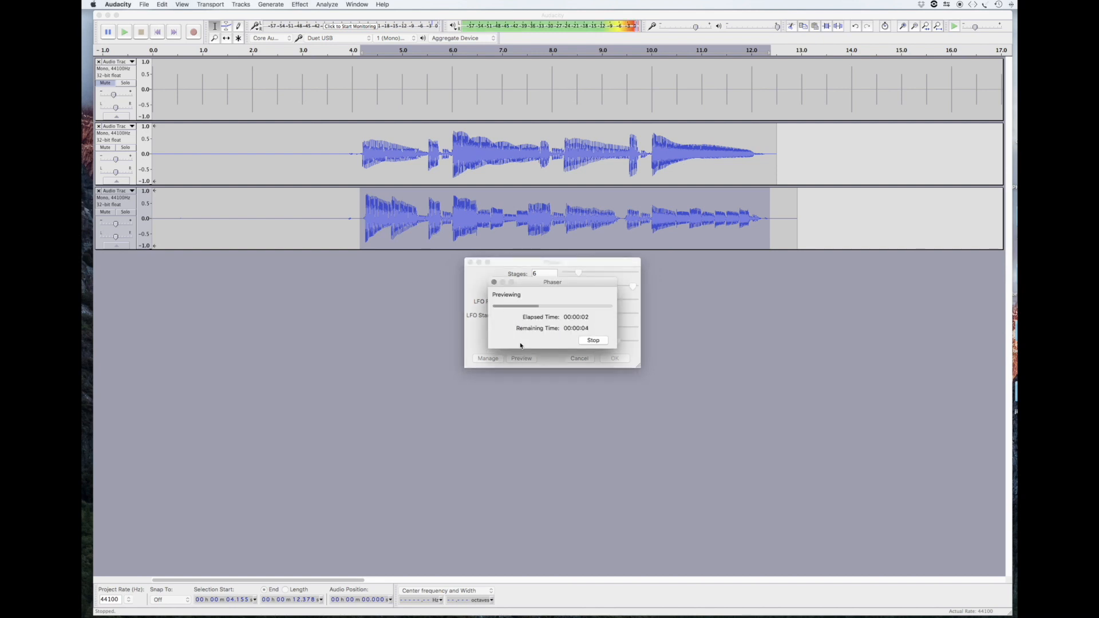
left_click(594, 341)
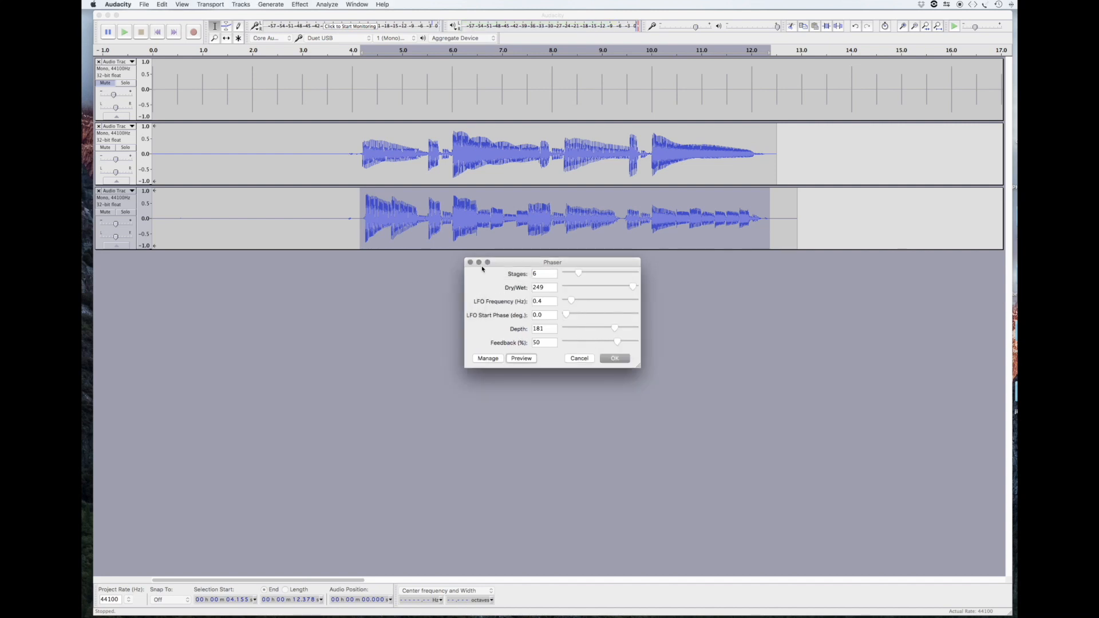
left_click(614, 358)
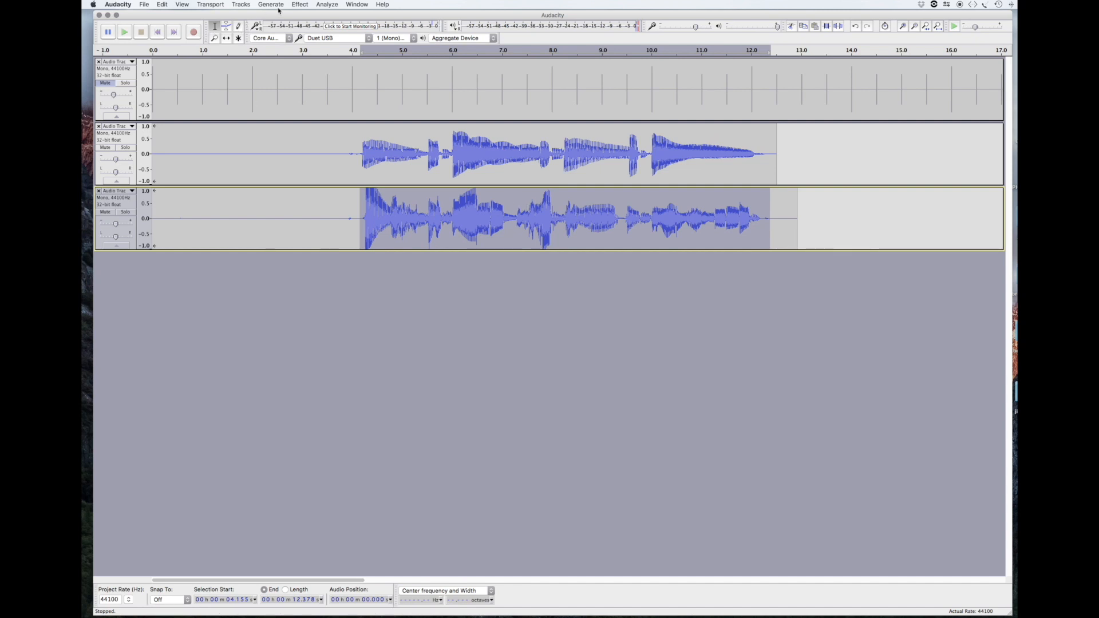
Normalize the selected part of the second take to a maximum amplitude of -6.0 dB with DC offset removal.
left_click(301, 5)
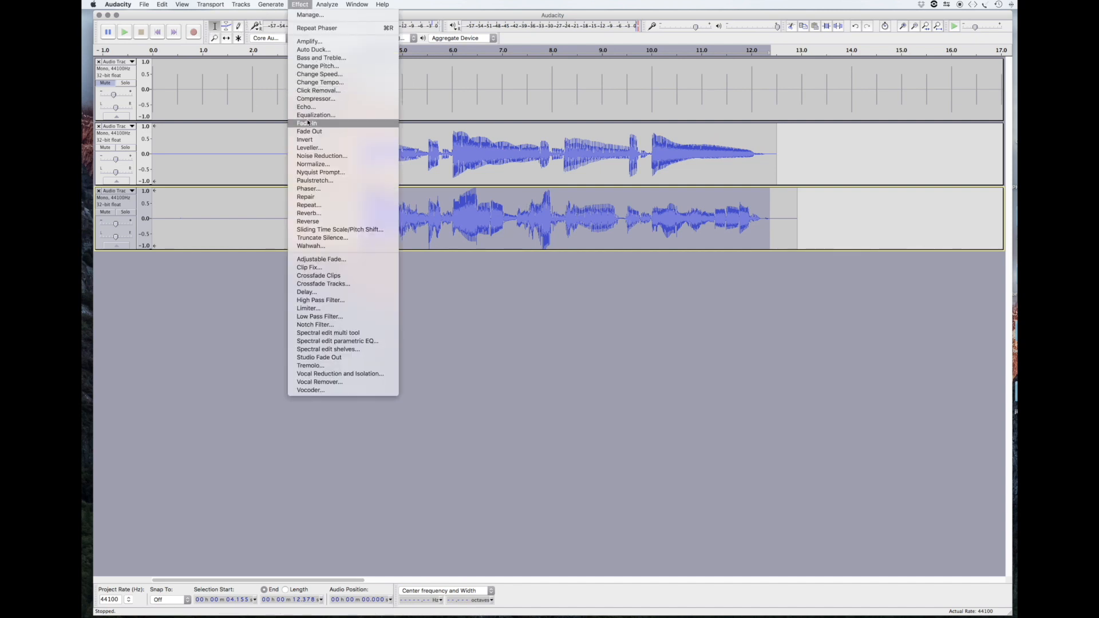
left_click(313, 165)
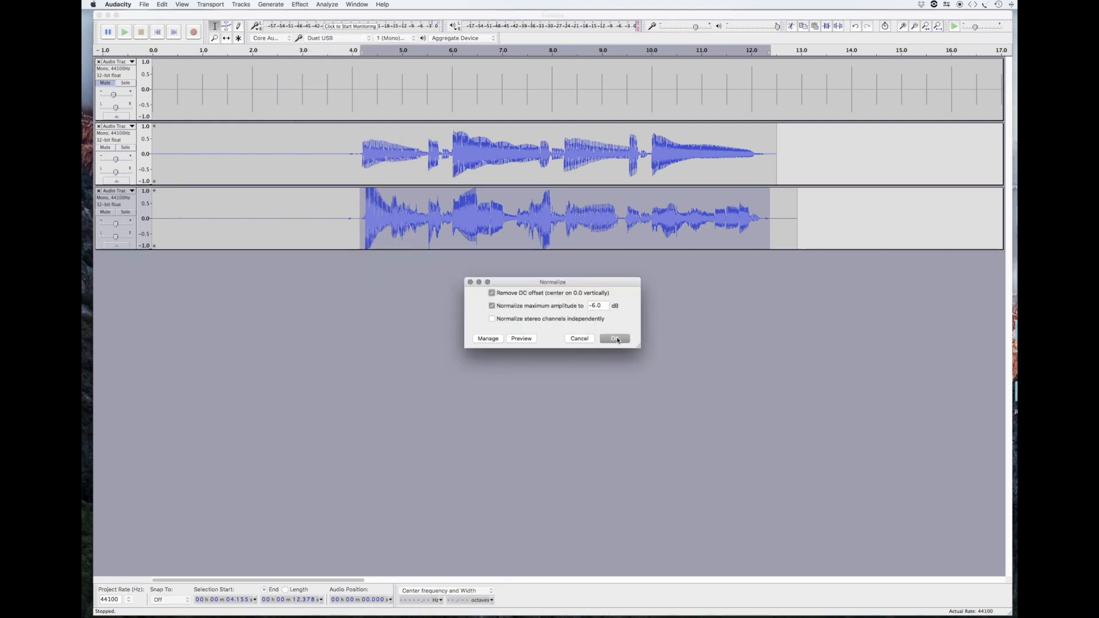
left_click(615, 338)
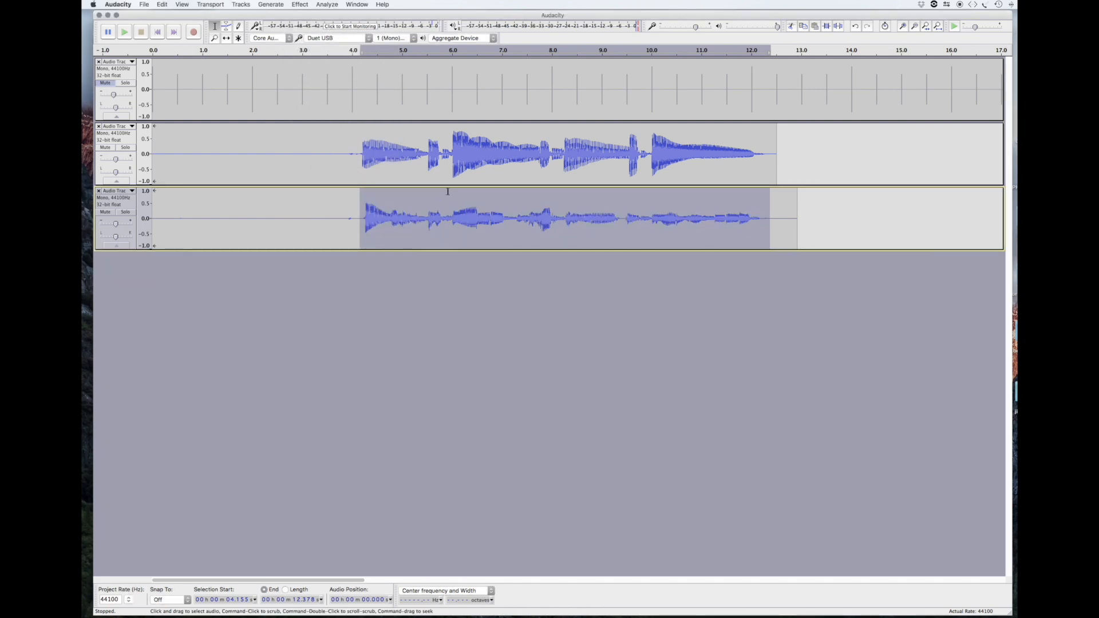
Solo the second take and listen to its processed sound from about 4.2 seconds.
left_click(126, 212)
left_click(363, 49)
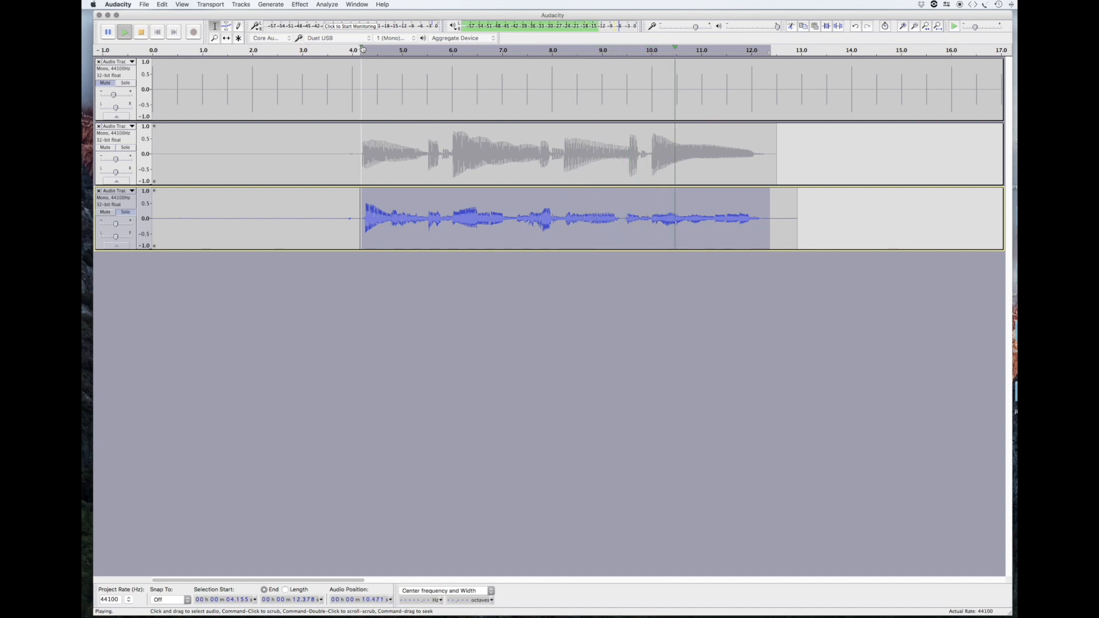
key("space")
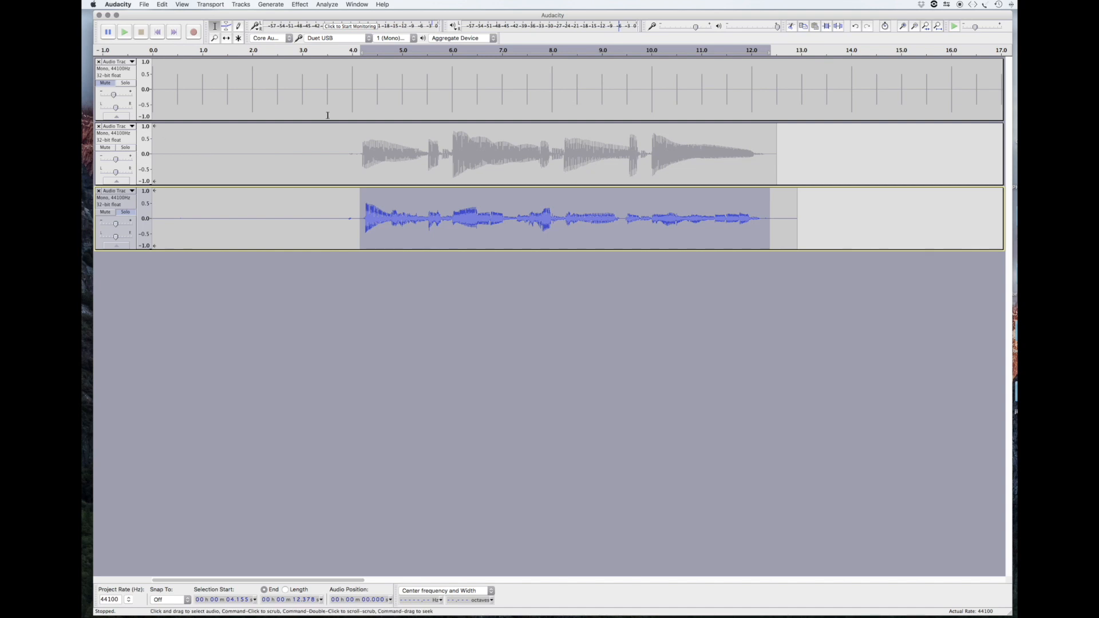
Pan the first take fully left and the second take fully right, and listen to both takes together.
left_click_drag(116, 173, 99, 173)
left_click_drag(117, 238, 131, 235)
left_click(126, 148)
key("space")
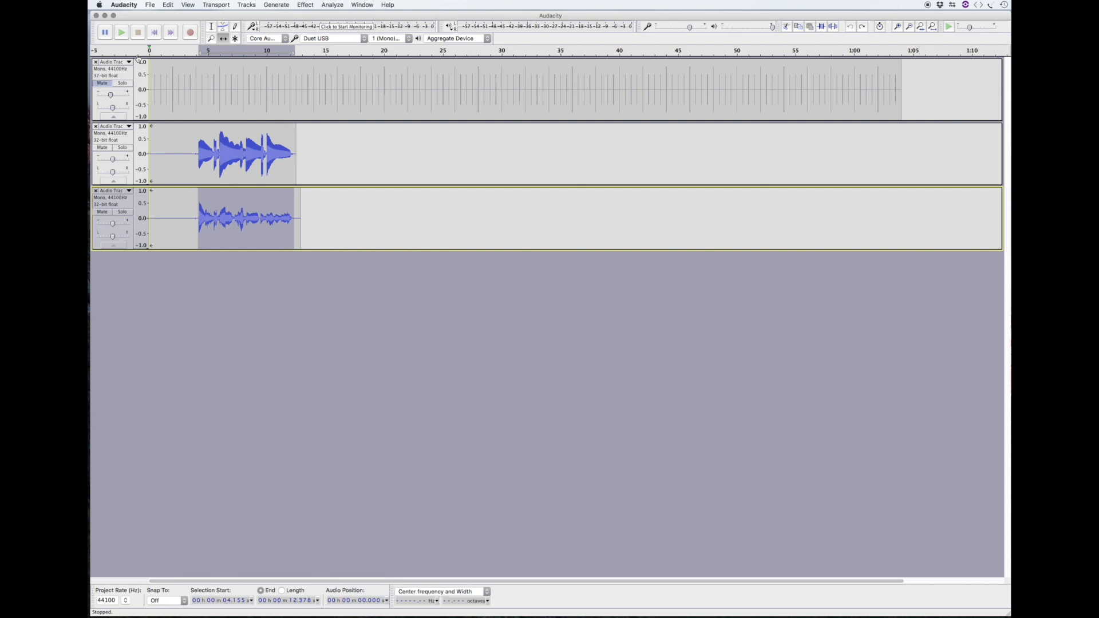
Import Snare12 Drums1DOTcom.wav from the RealDrumSamples Free Package, making a copy of the file before editing.
left_click(150, 5)
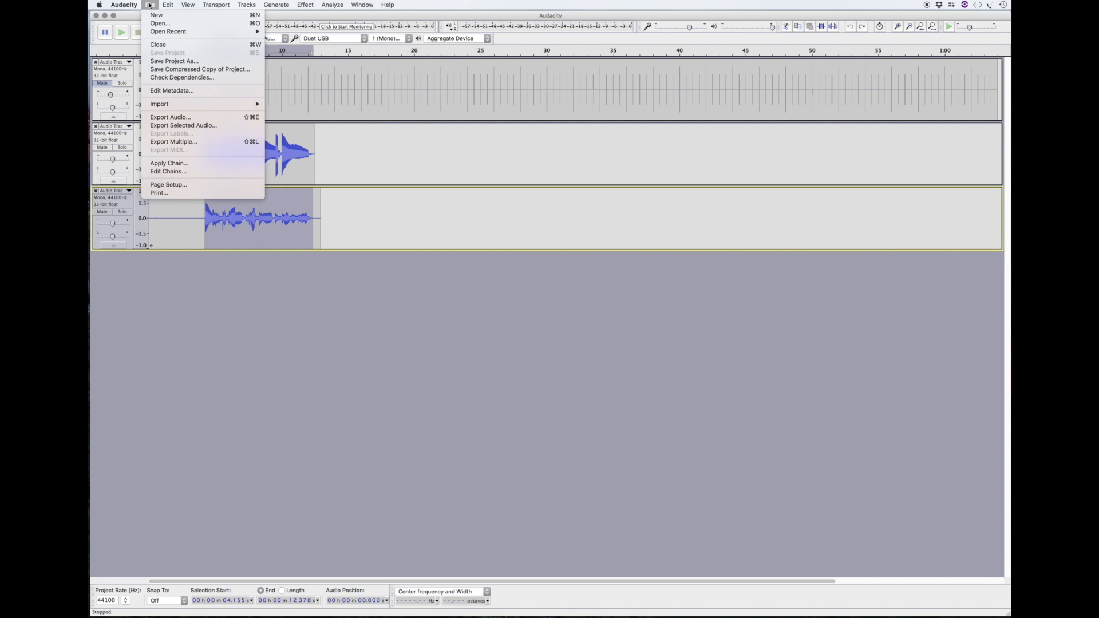
mouse_move(226, 105)
left_click(282, 104)
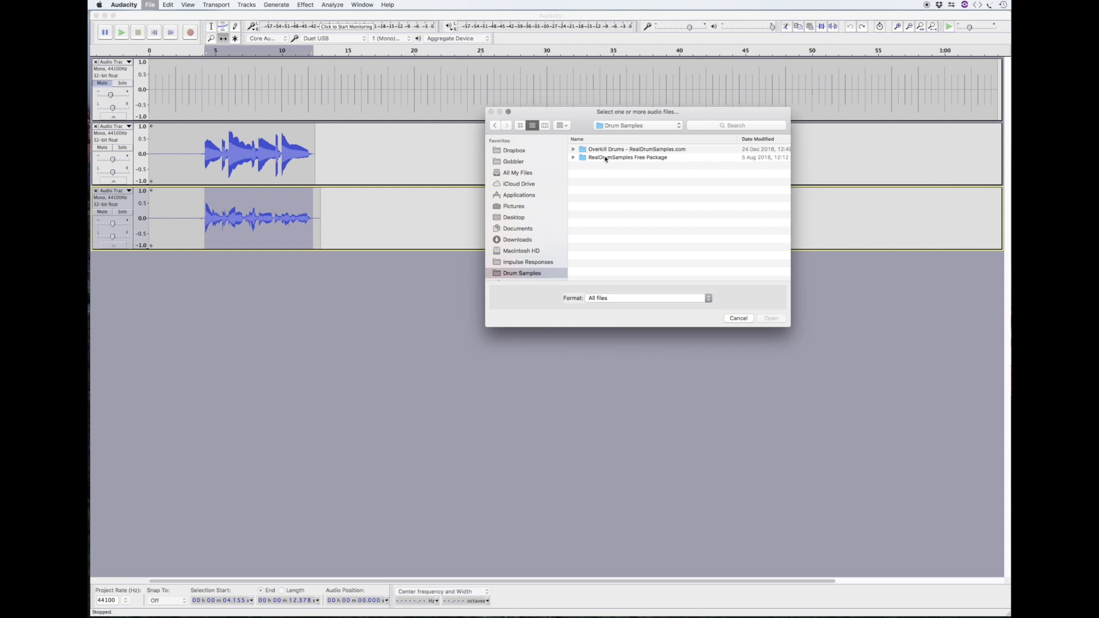
double_click(606, 159)
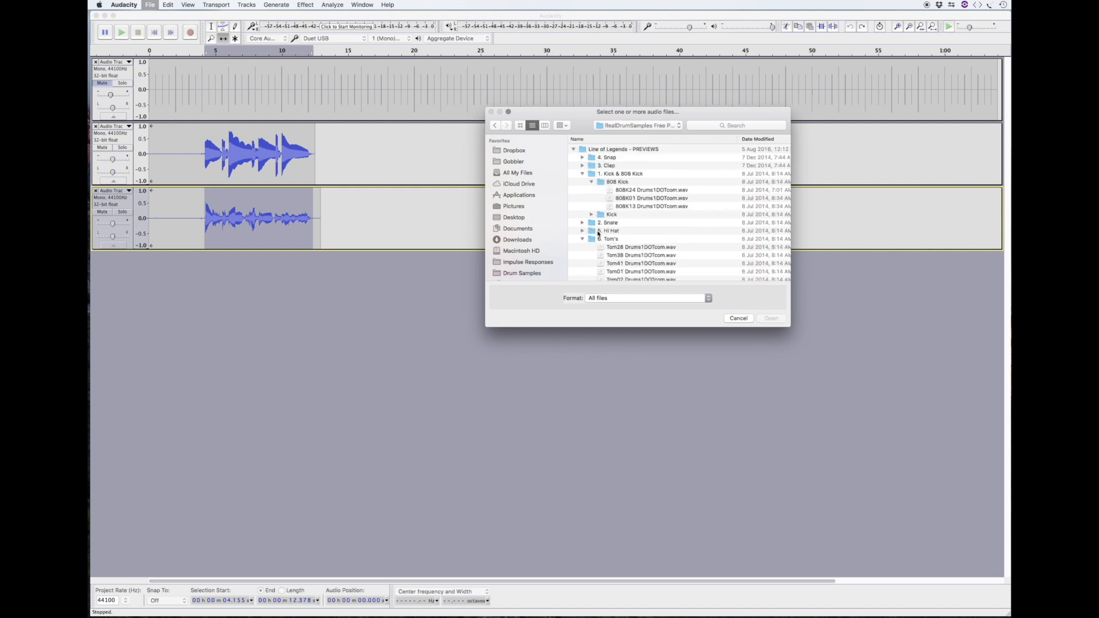
left_click(582, 222)
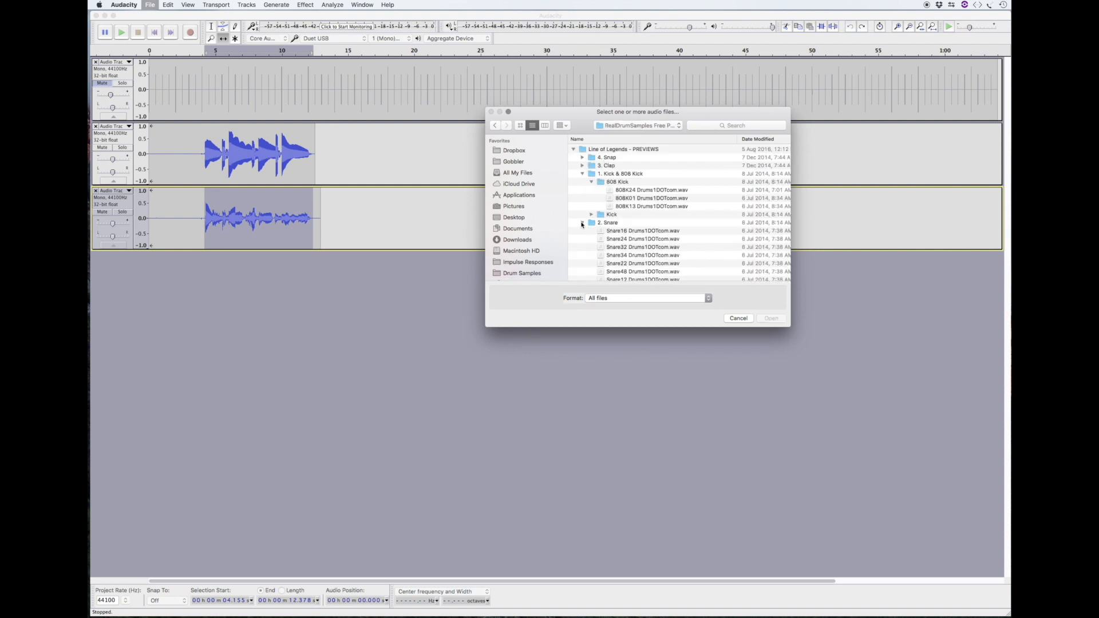
scroll(648, 258, "down", 1)
left_click(650, 269)
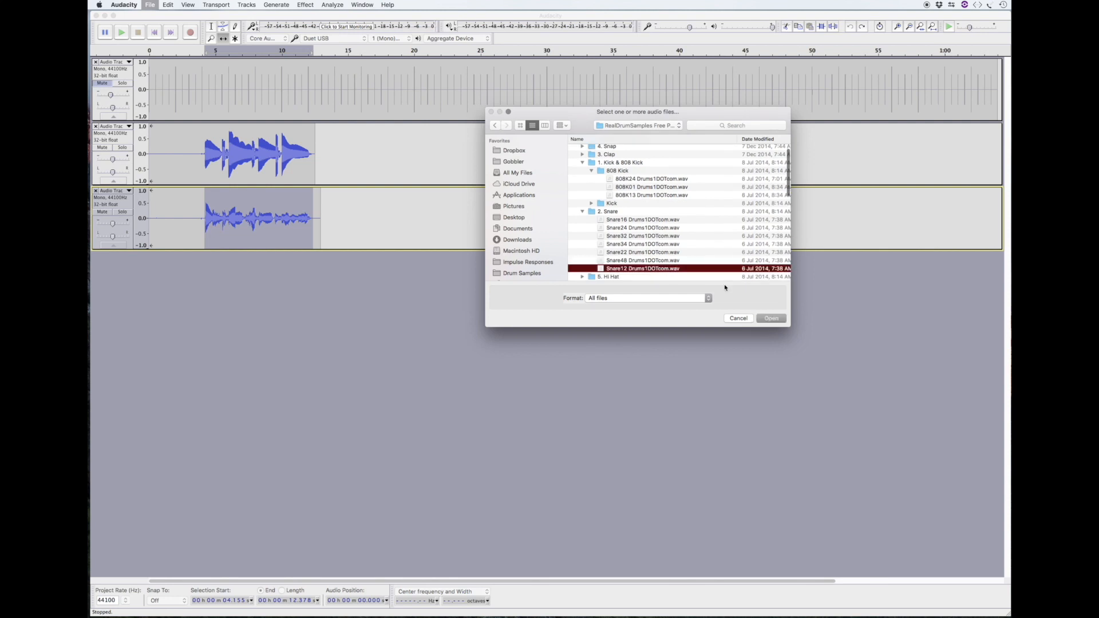
left_click(778, 321)
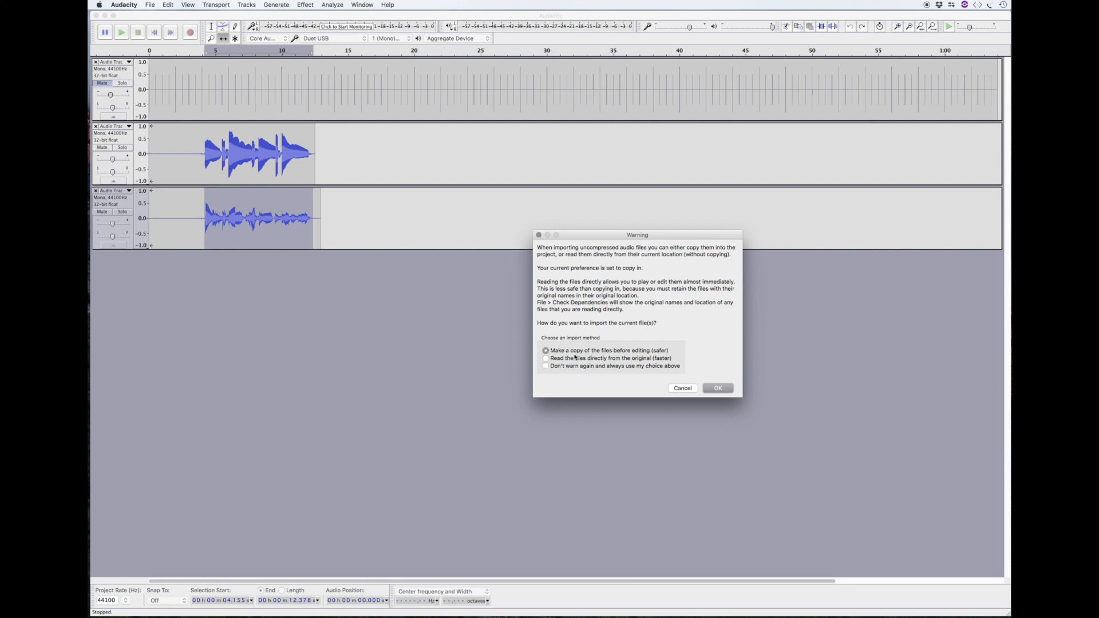
left_click(718, 389)
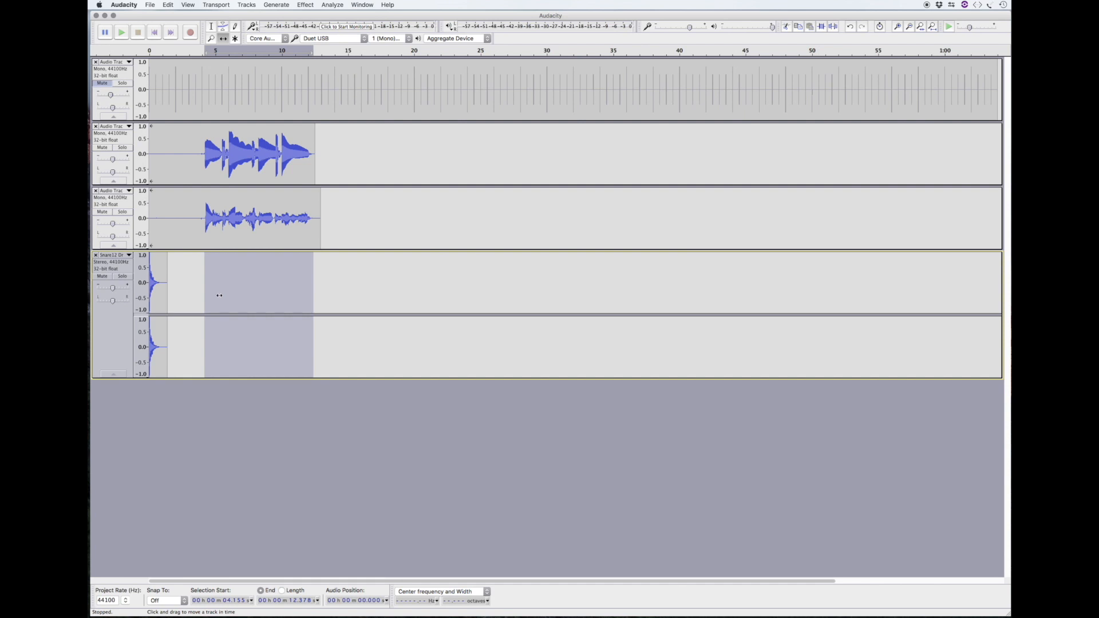
Time-shift the snare sample to about 1.0 second and further along to about 4.5 seconds, near the takes' first notes.
key("F4")
left_click_drag(174, 279, 124, 277)
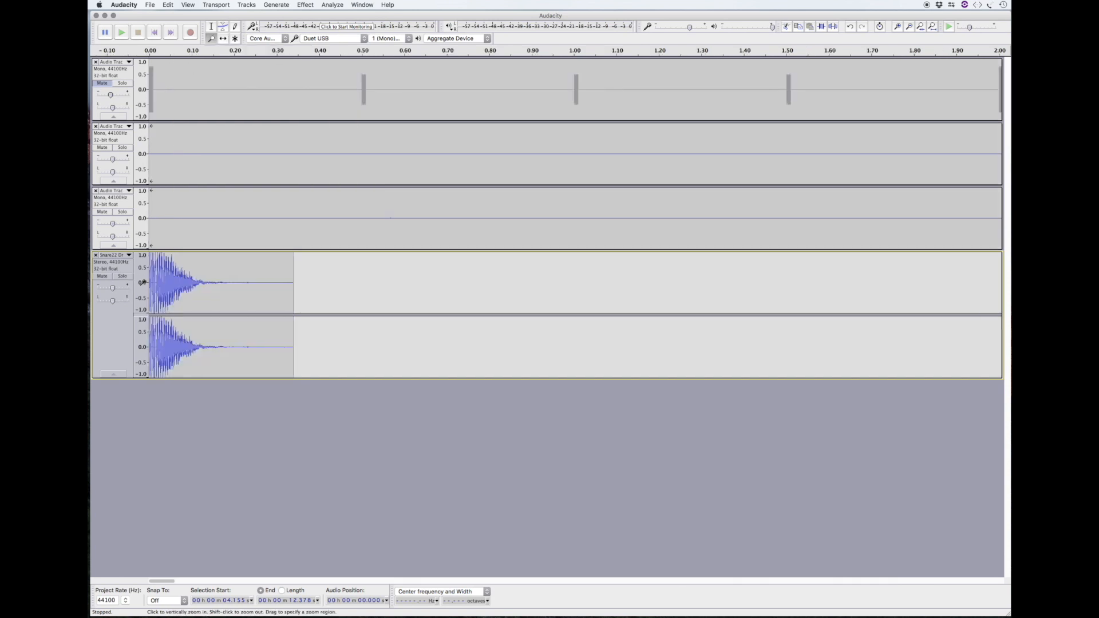
left_click(223, 38)
left_click_drag(191, 277, 598, 287)
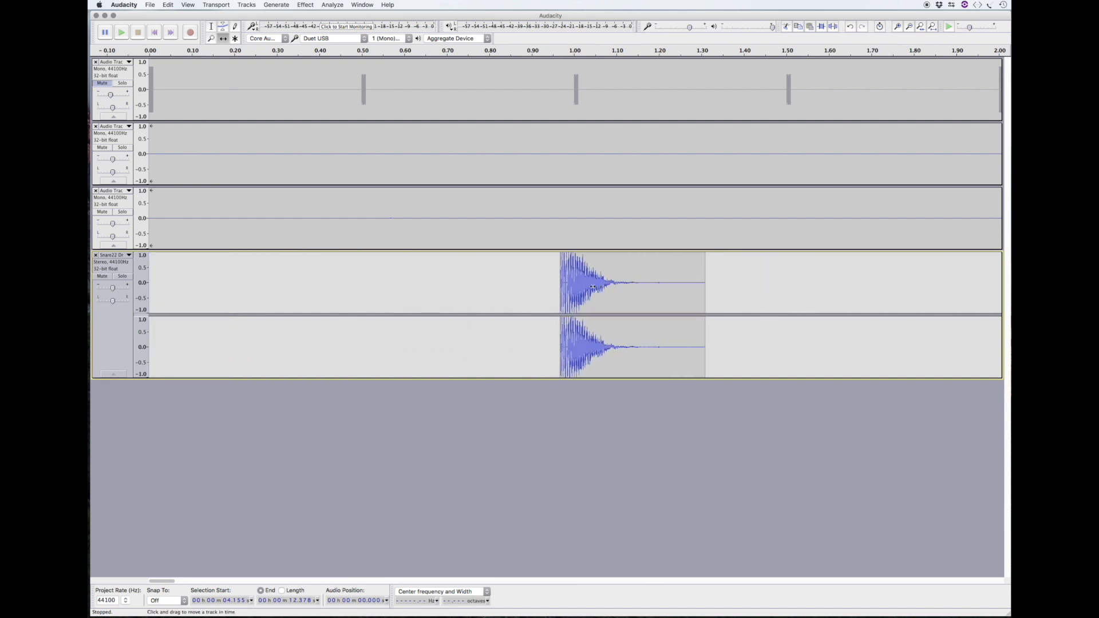
key("super+3")
key("super+3")
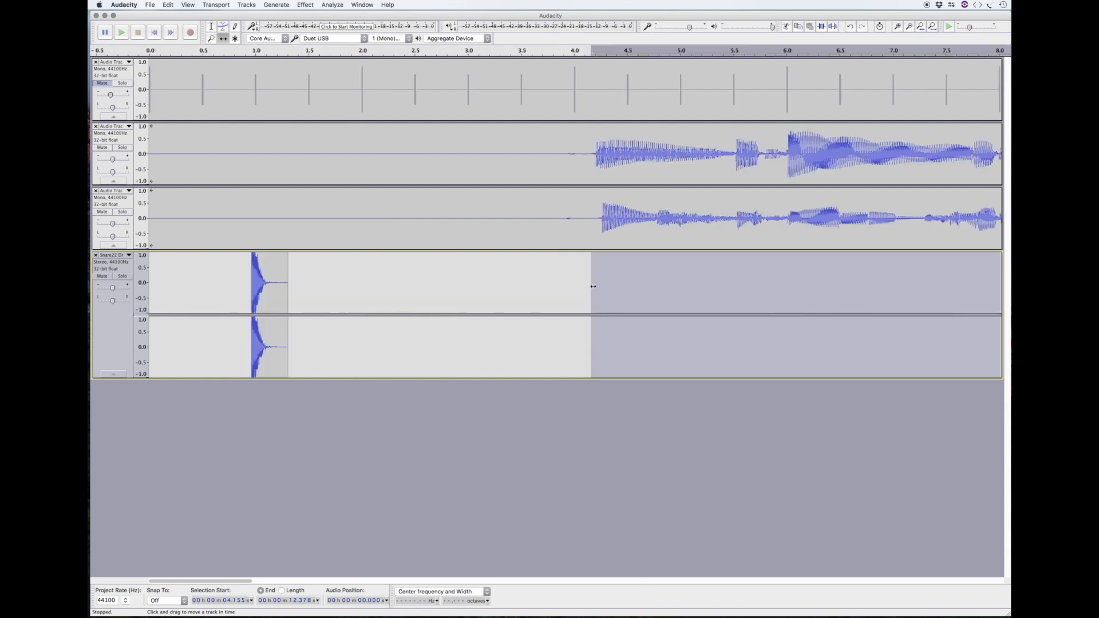
left_click_drag(282, 286, 654, 293)
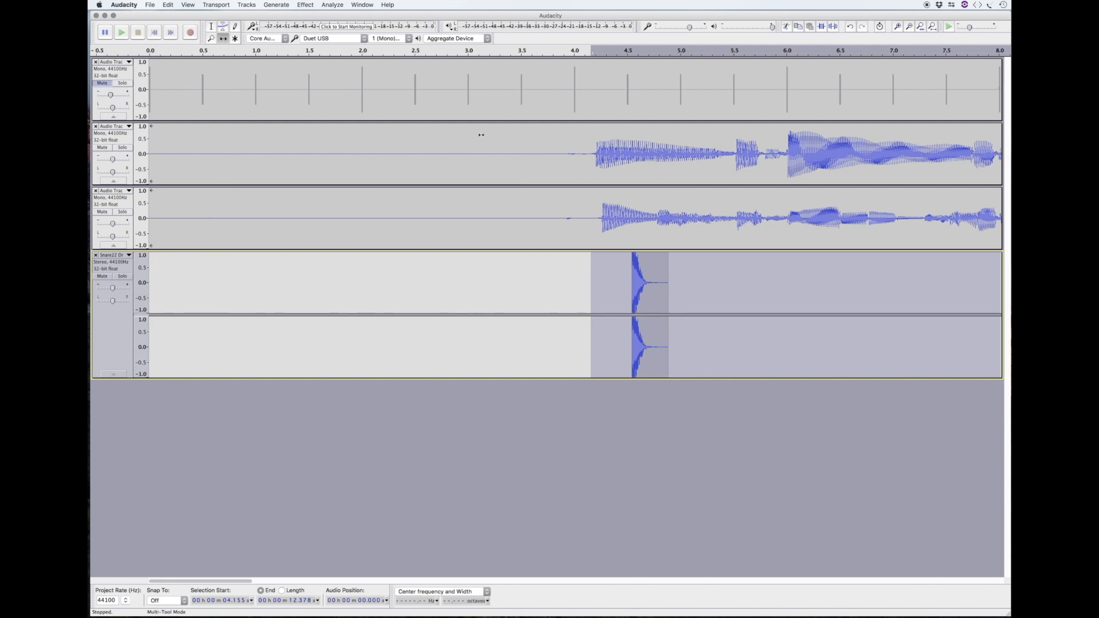
Time-shift the click track about 0.25 seconds later to match the takes, and play them together with the snare muted.
mouse_move(562, 98)
left_mouse_down()
mouse_move(591, 101)
mouse_move(580, 102)
left_mouse_up()
key("F4")
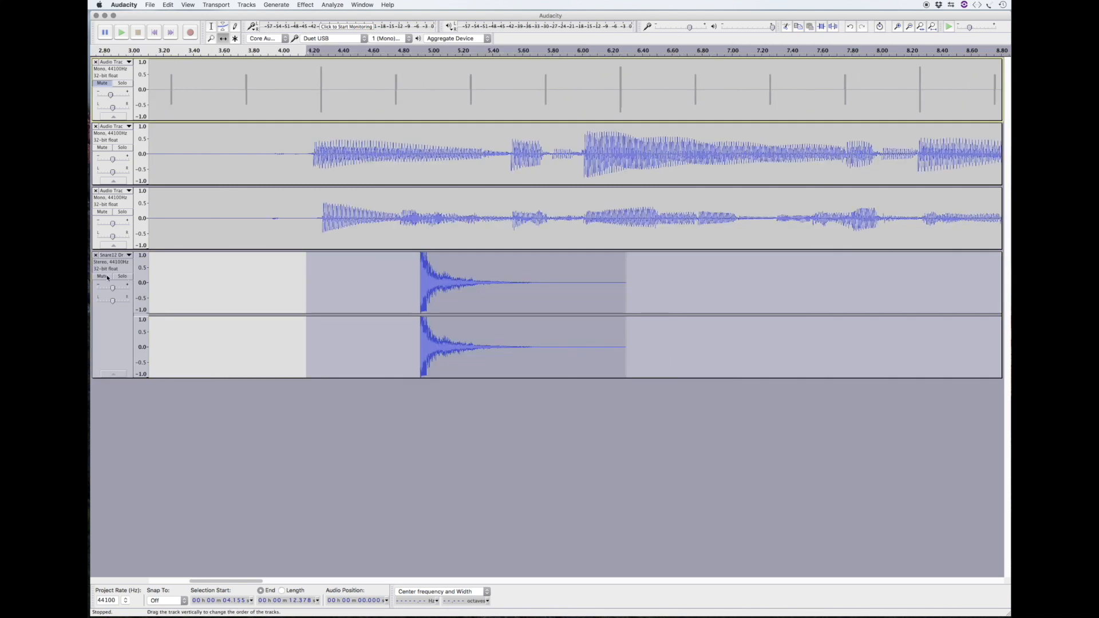
left_click(104, 277)
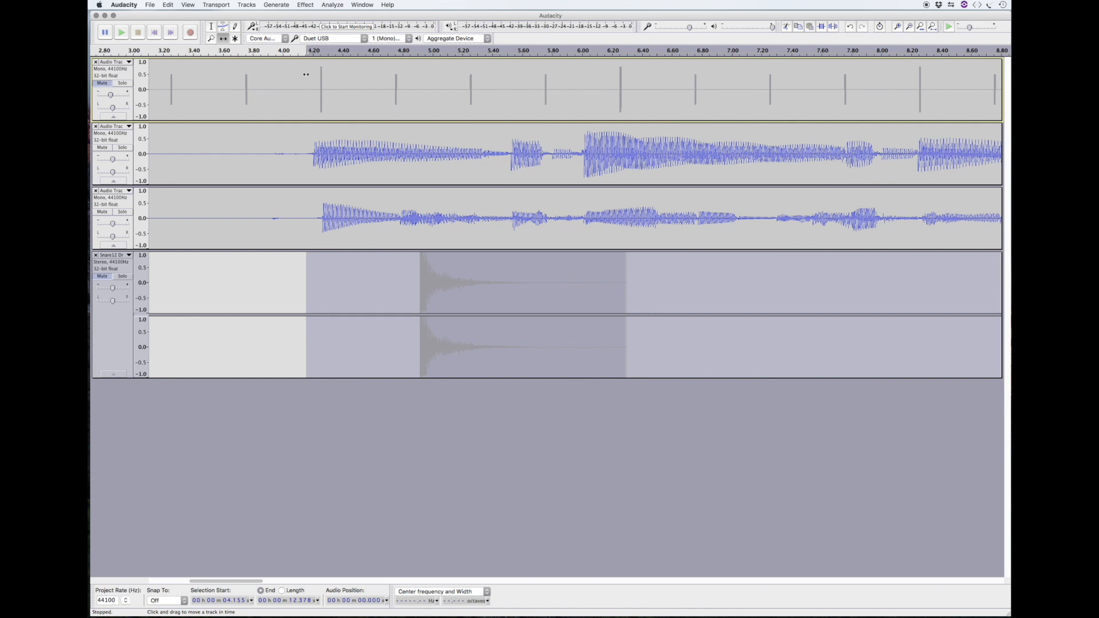
left_click(303, 51)
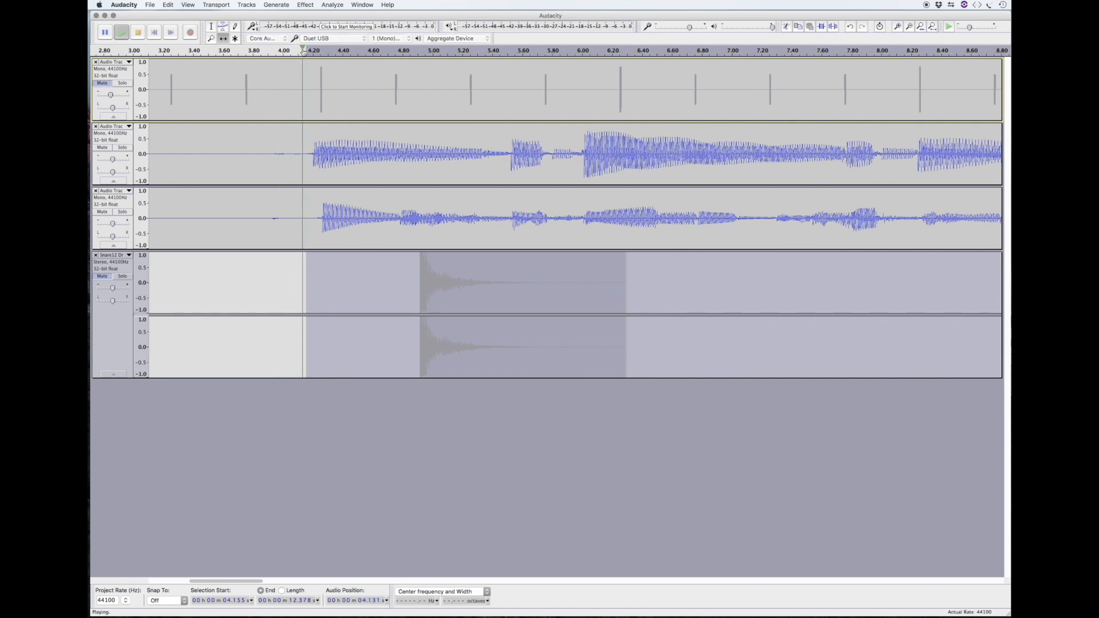
left_click(104, 83)
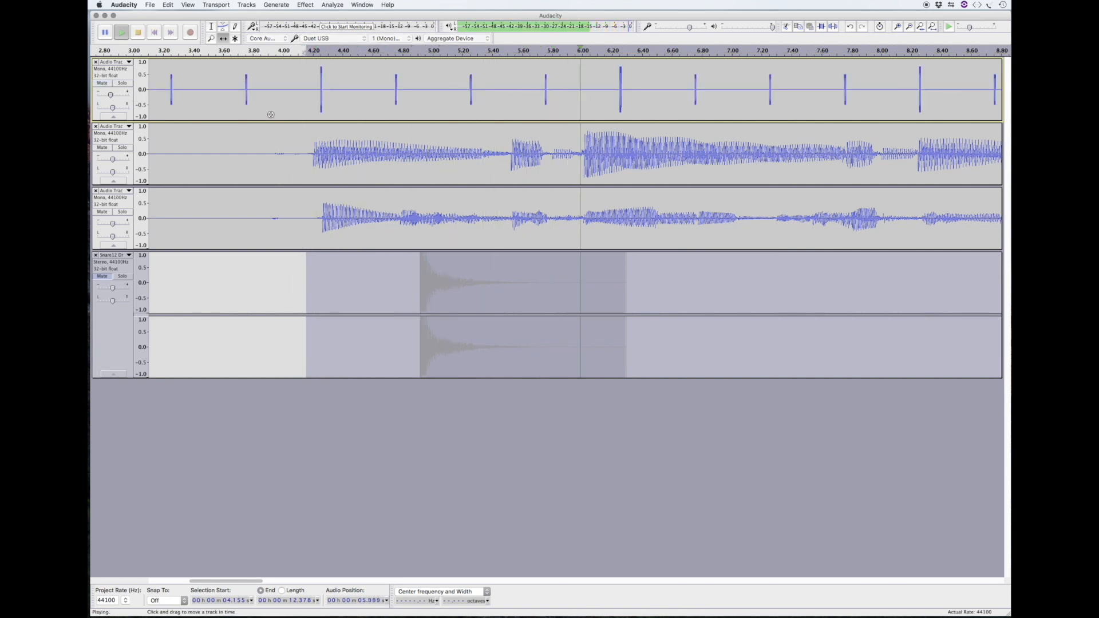
left_click(141, 32)
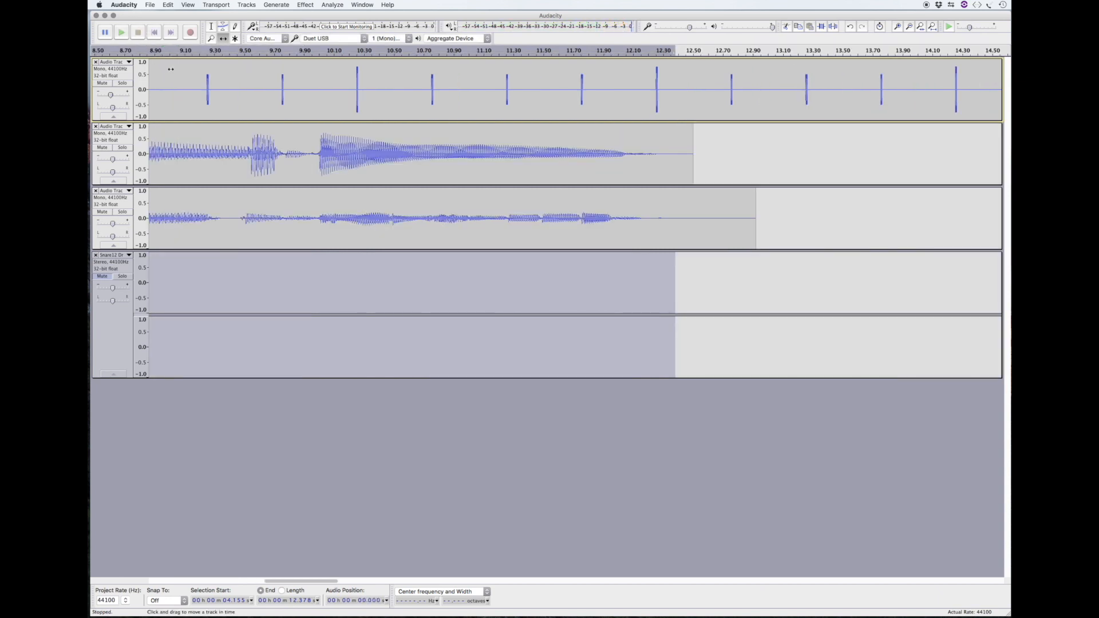
Time-shift the snare sample earlier so its start lines up with the click at about 4.75 seconds, and check the alignment up close.
key("super+3")
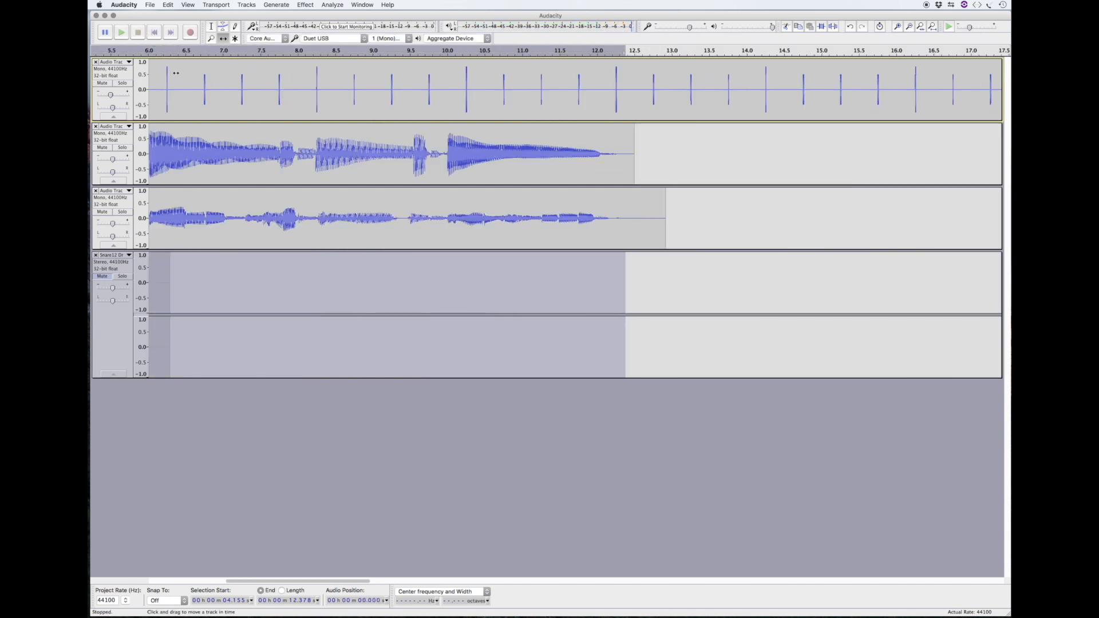
key("super+3")
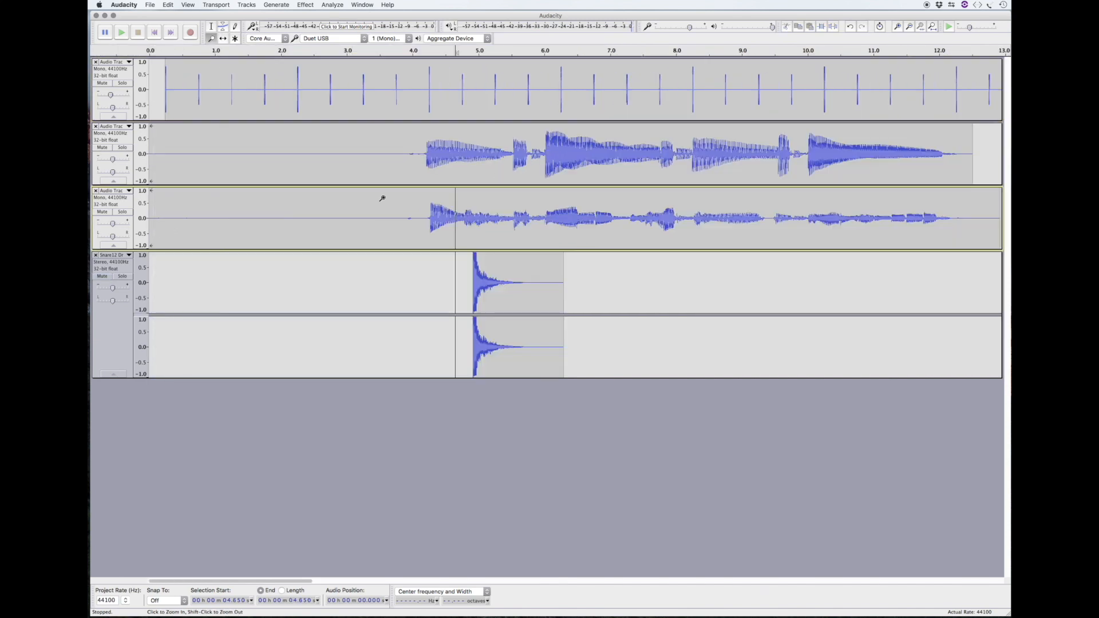
left_click_drag(378, 171, 533, 177)
left_click(222, 39)
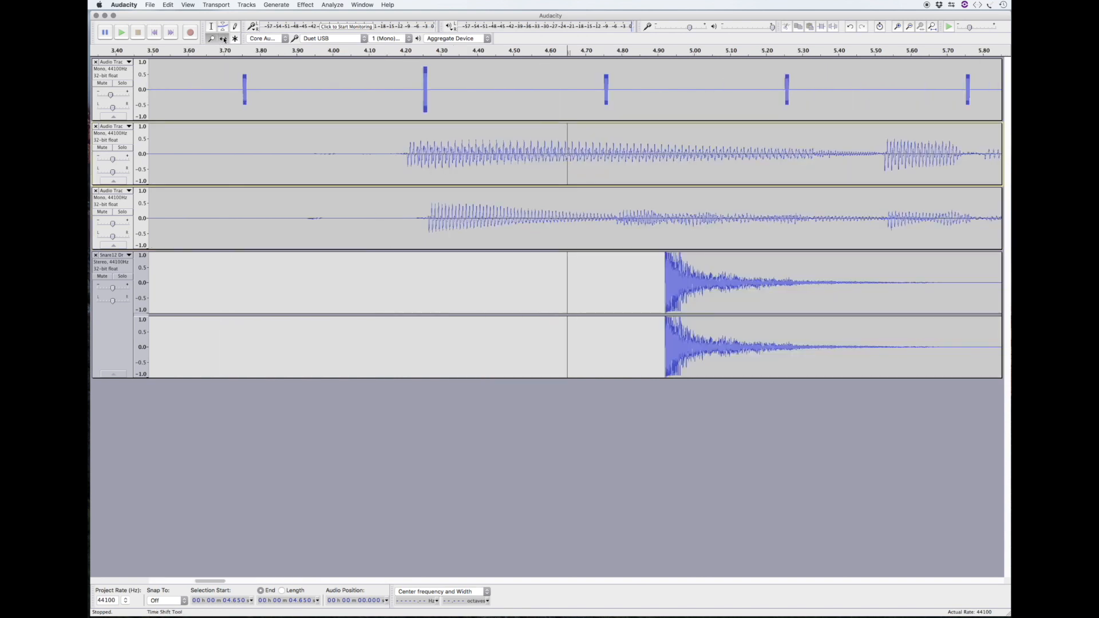
left_click(435, 293)
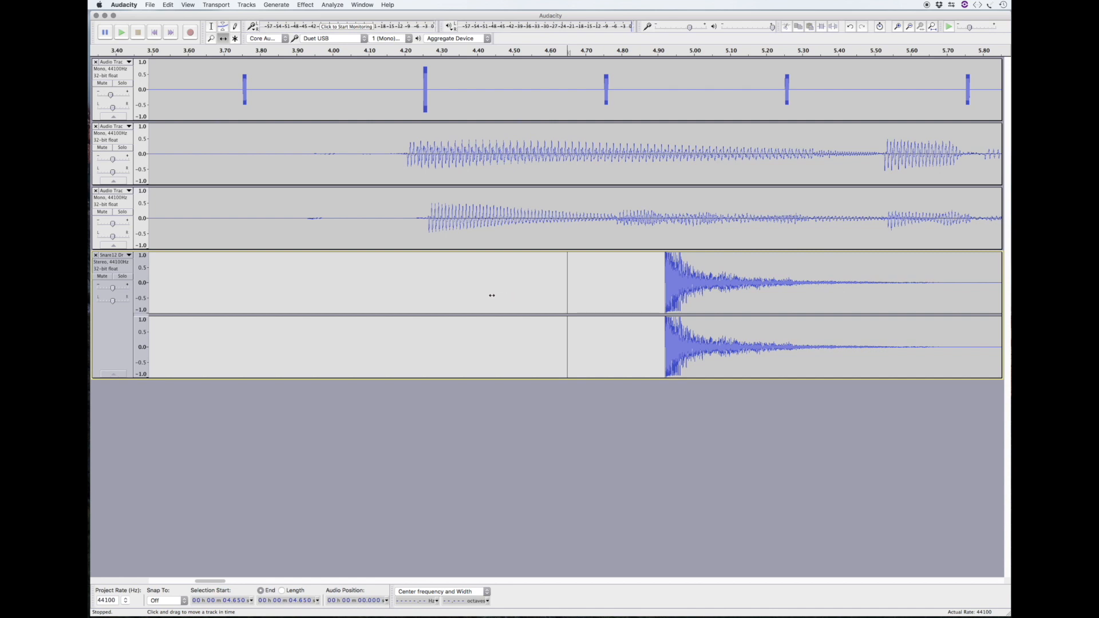
left_click_drag(697, 272, 636, 272)
key("F4")
left_click_drag(587, 270, 625, 276)
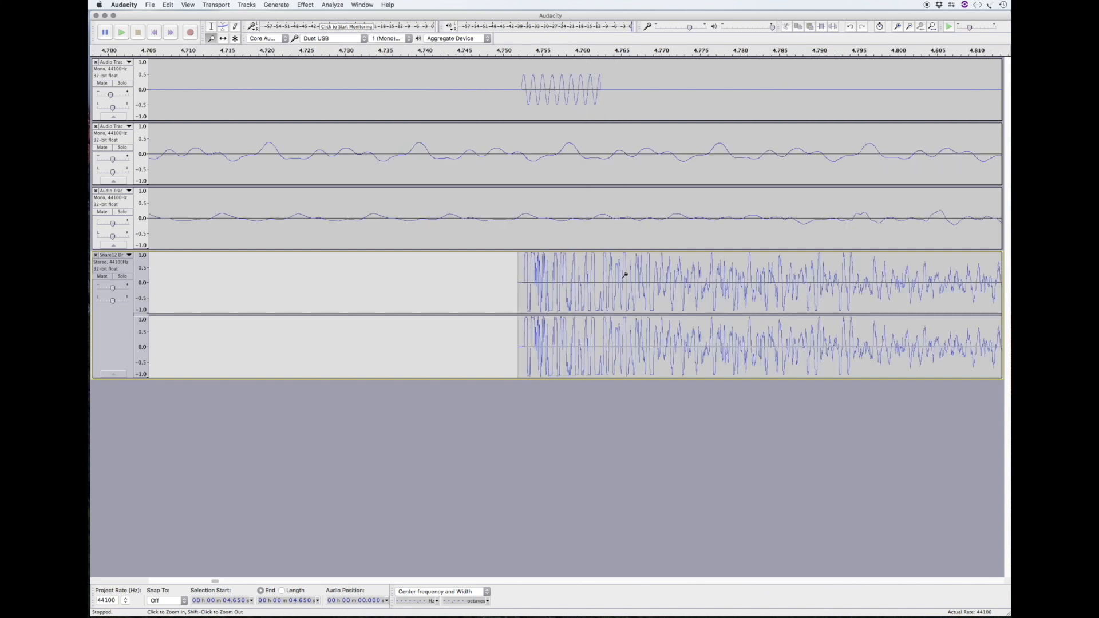
left_click(520, 95, "shift")
left_click(520, 96, "shift")
left_click(519, 94, "shift")
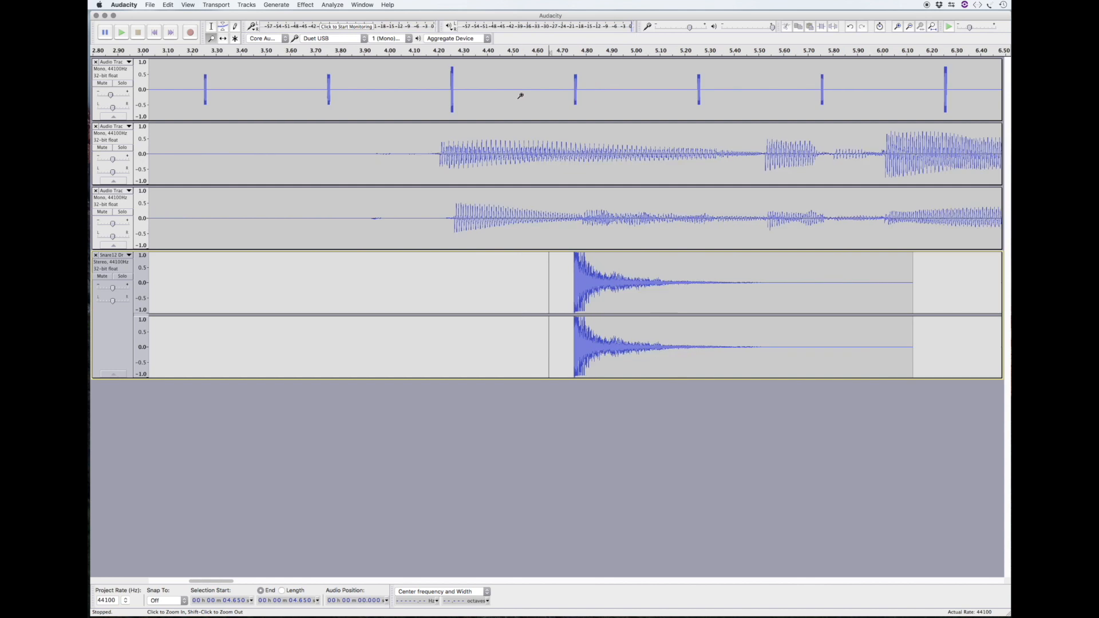
Play the takes with the aligned snare hit from about 4 seconds, and lower the snare track's gain.
left_click(526, 109, "shift")
left_click(601, 243, "shift")
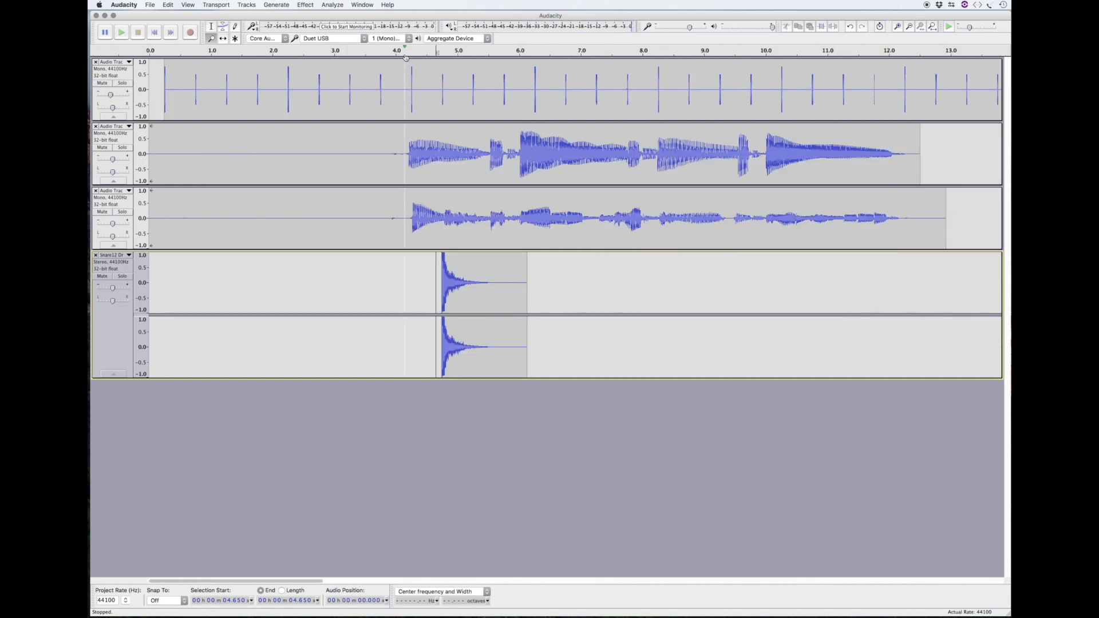
key("space")
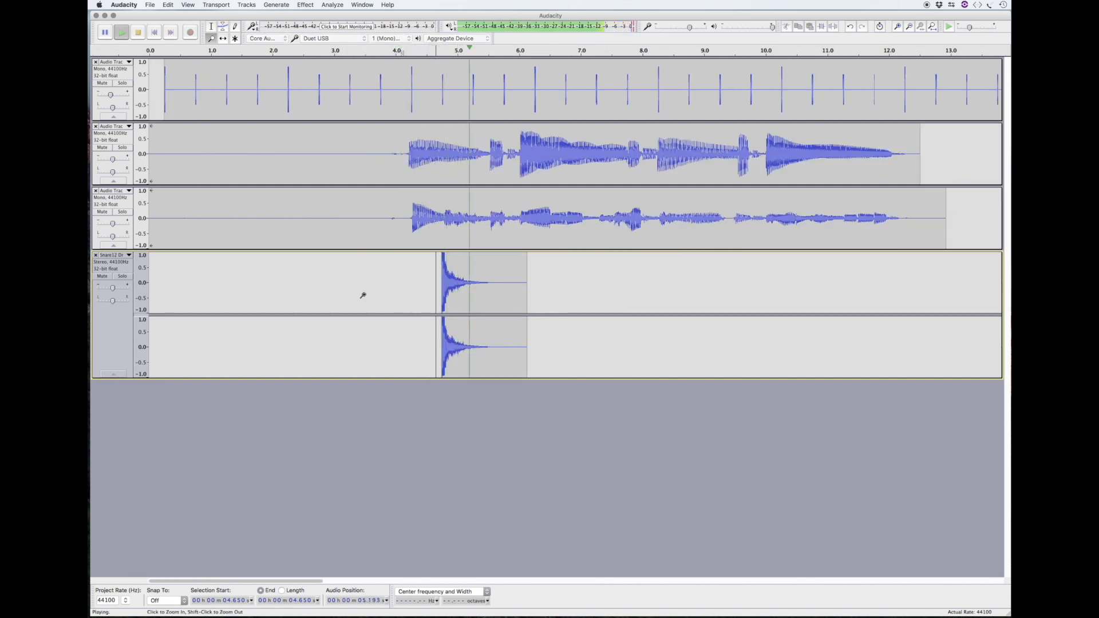
key("space")
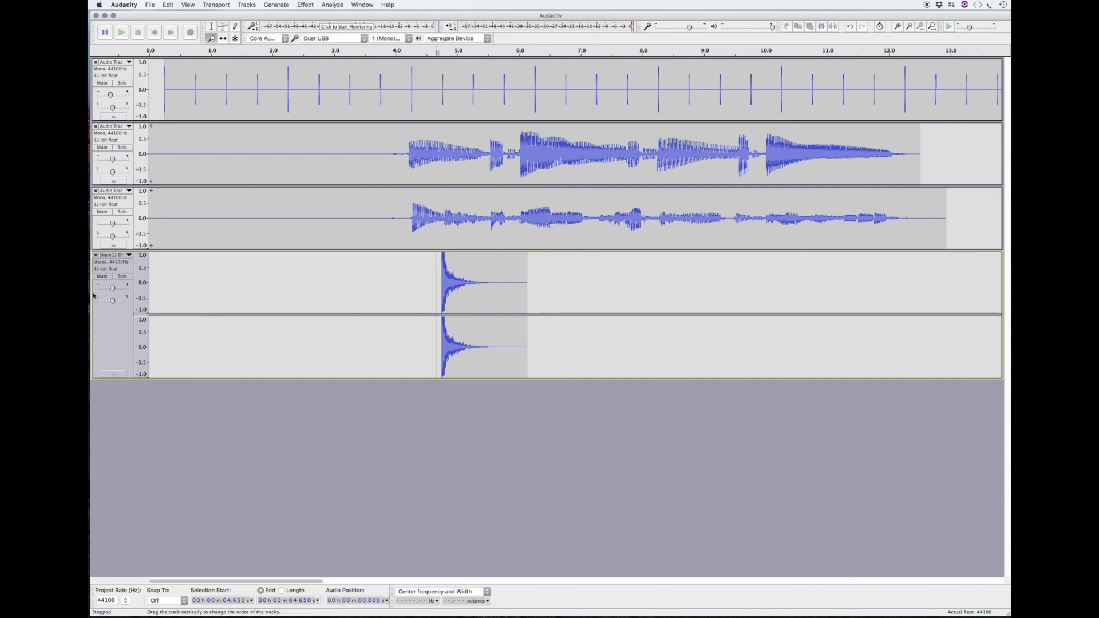
left_click_drag(112, 289, 105, 289)
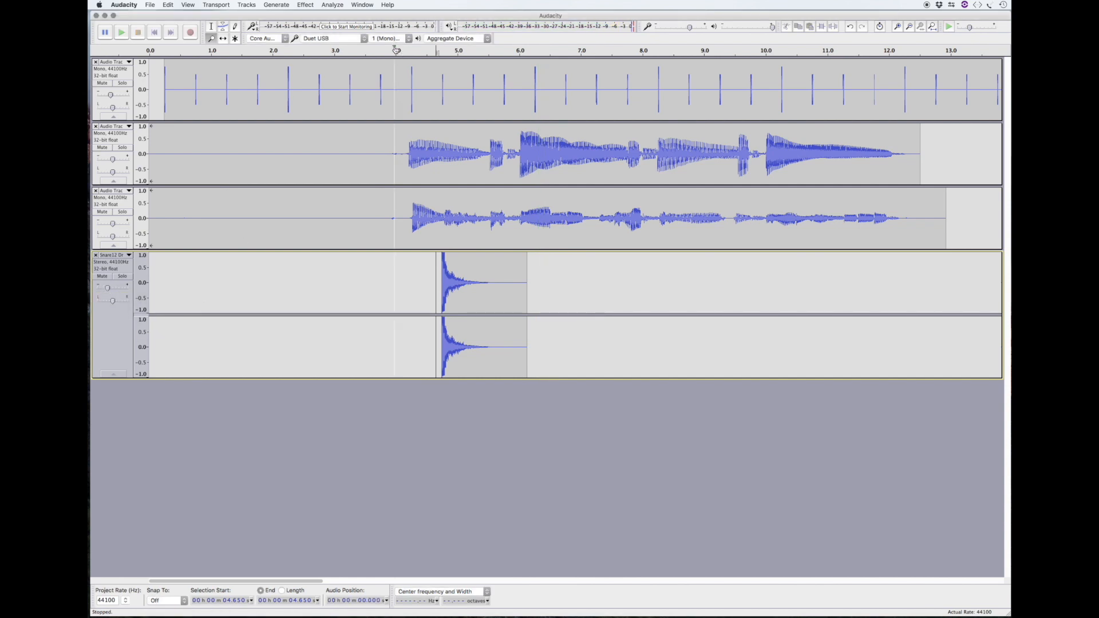
Delete the silent tail of the snare hit from about 5.57 seconds onward.
left_click(542, 286)
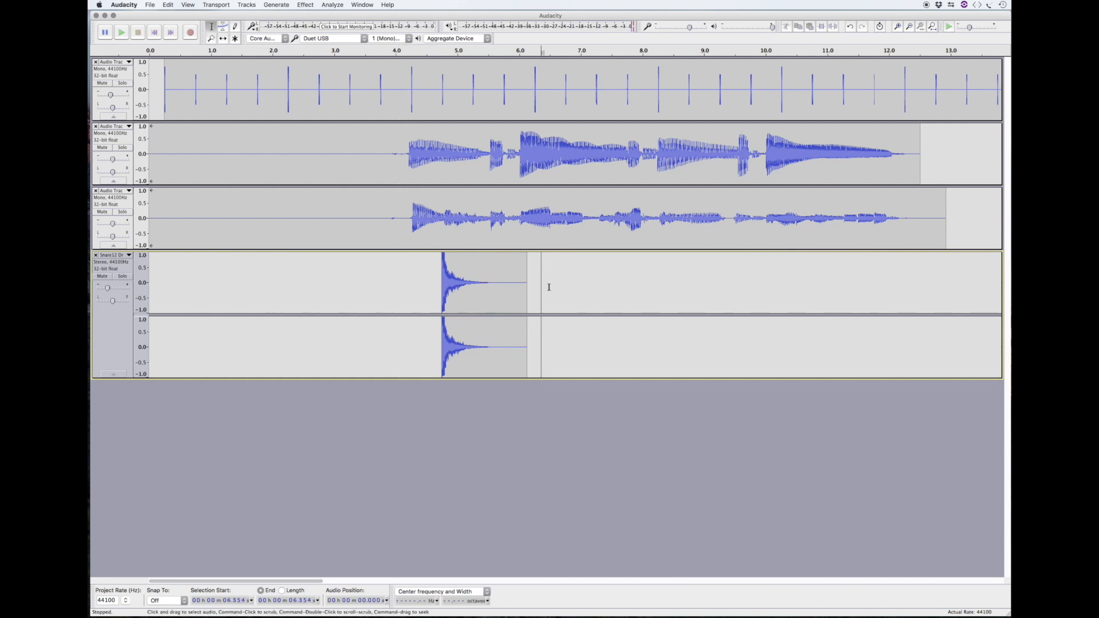
left_click_drag(532, 288, 492, 307)
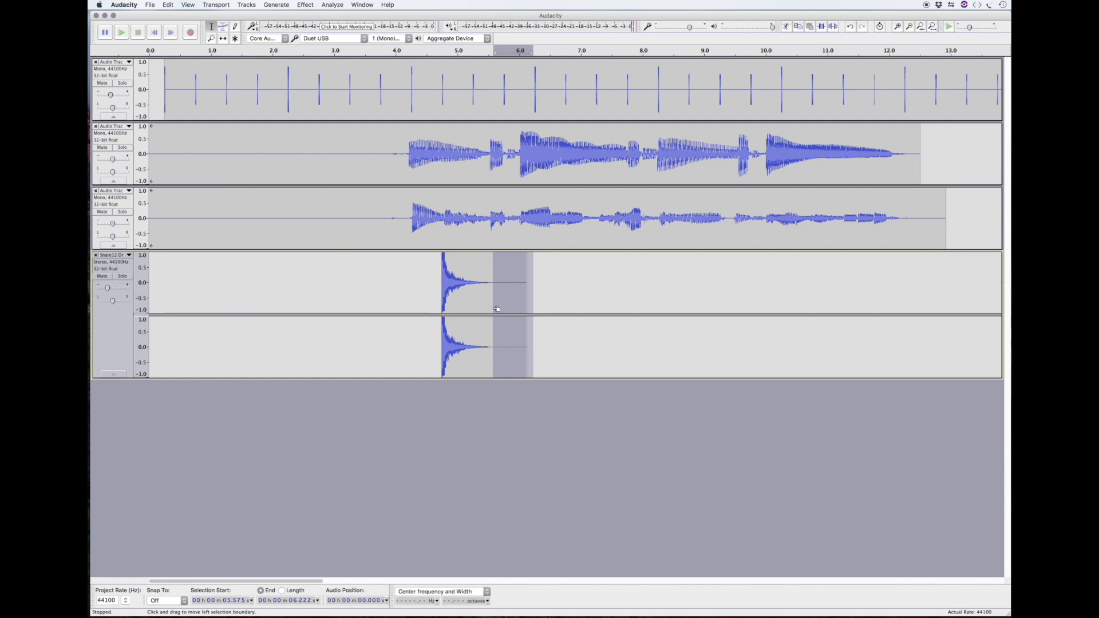
key("Delete")
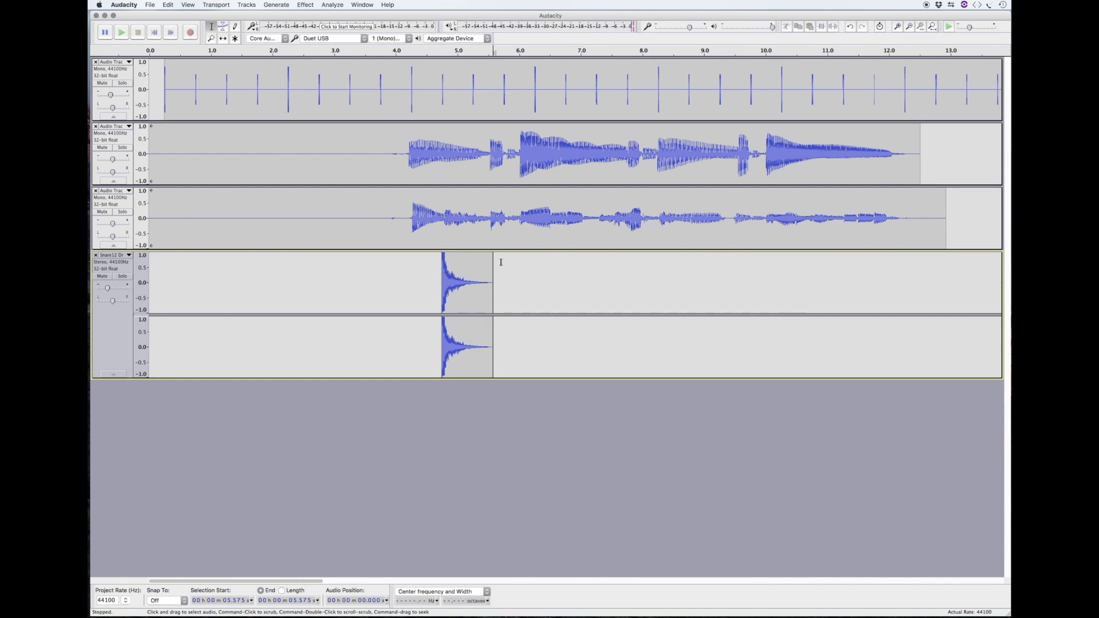
Copy the trimmed snare hit and paste a second hit at about 5.76 seconds on the snare track.
left_click_drag(442, 280, 493, 313)
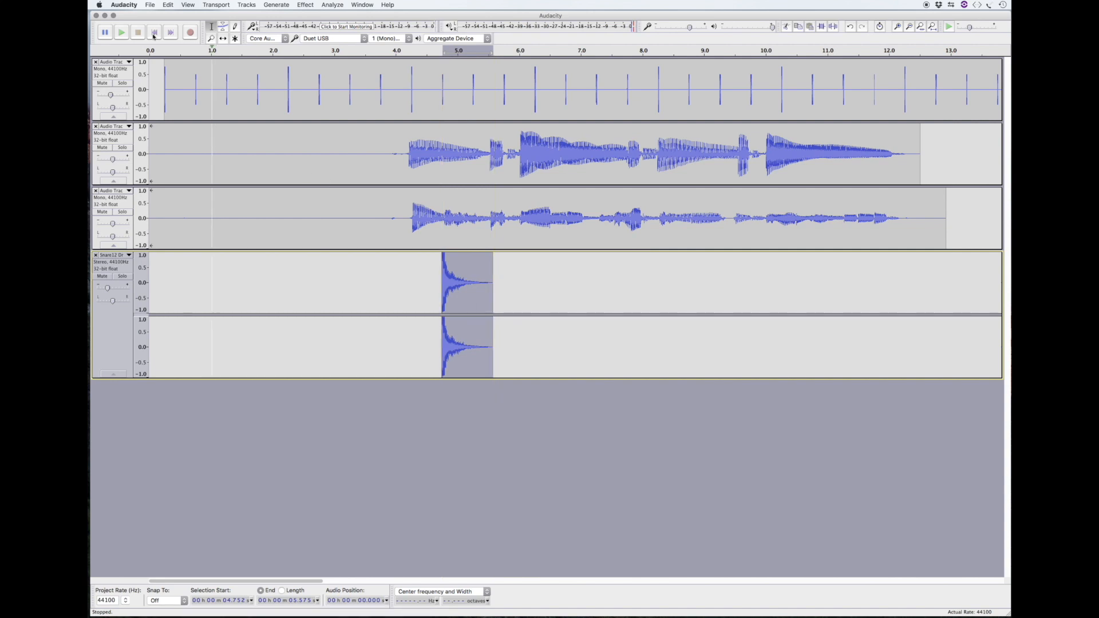
left_click(168, 5)
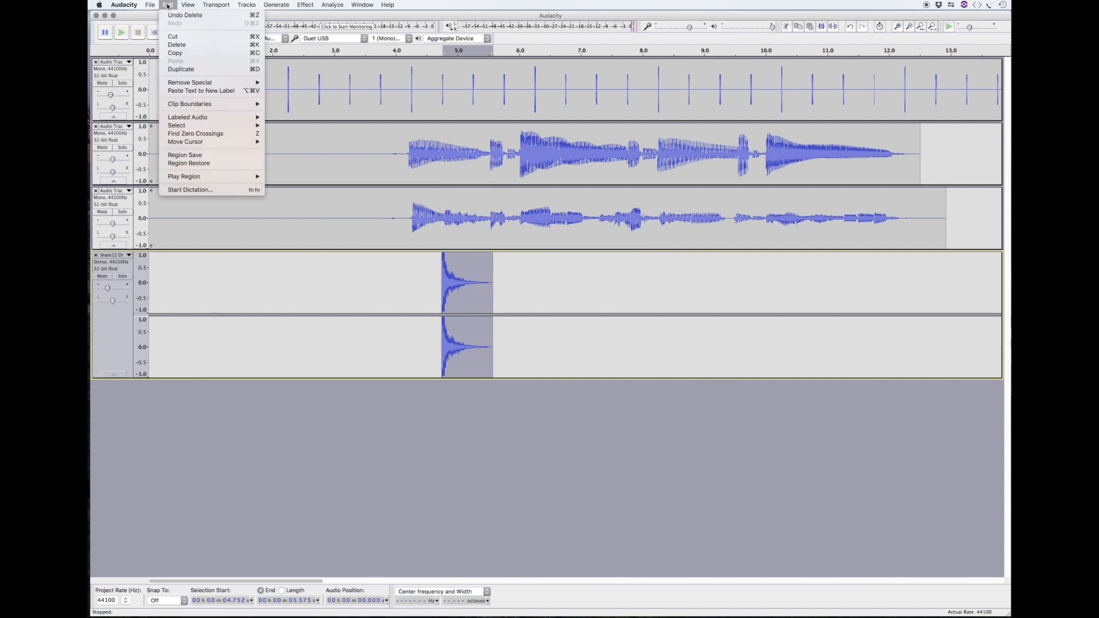
left_click(175, 53)
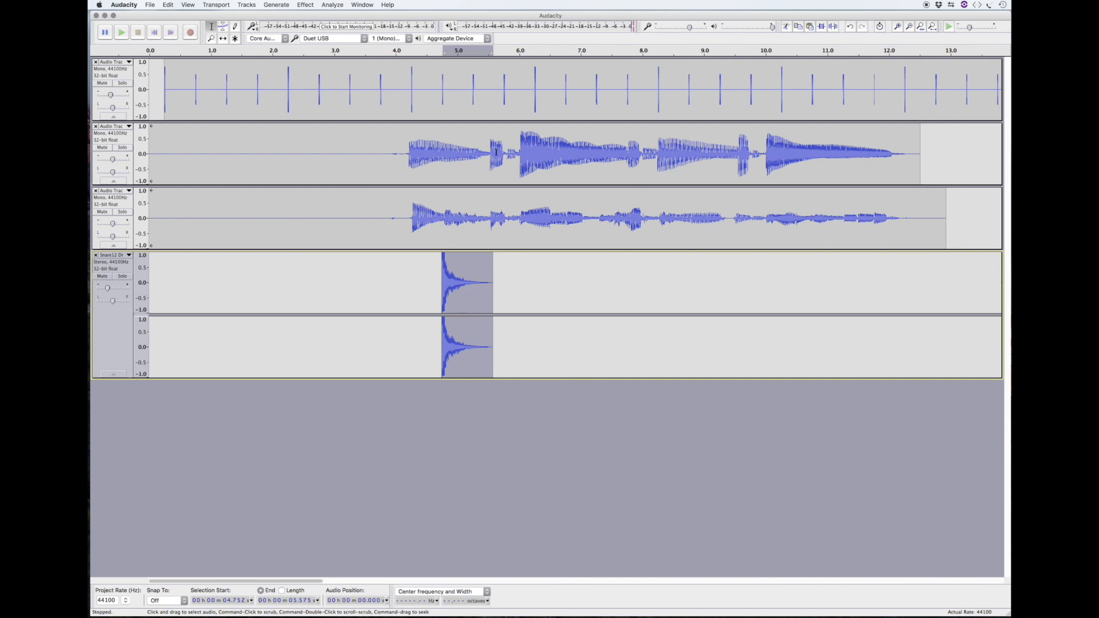
left_click(504, 269)
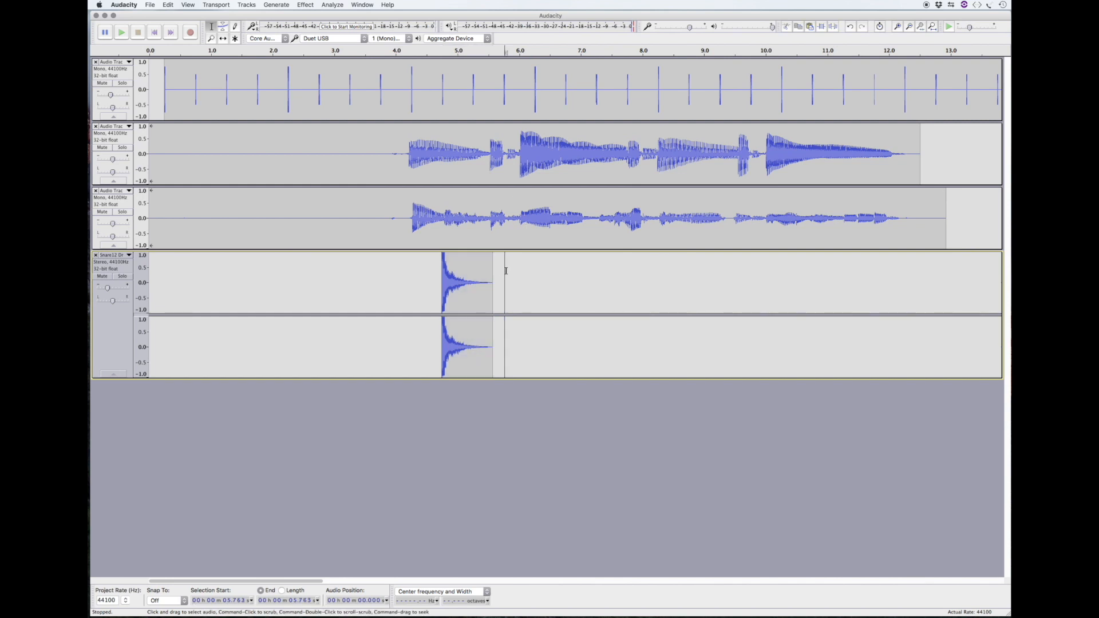
key("super+v")
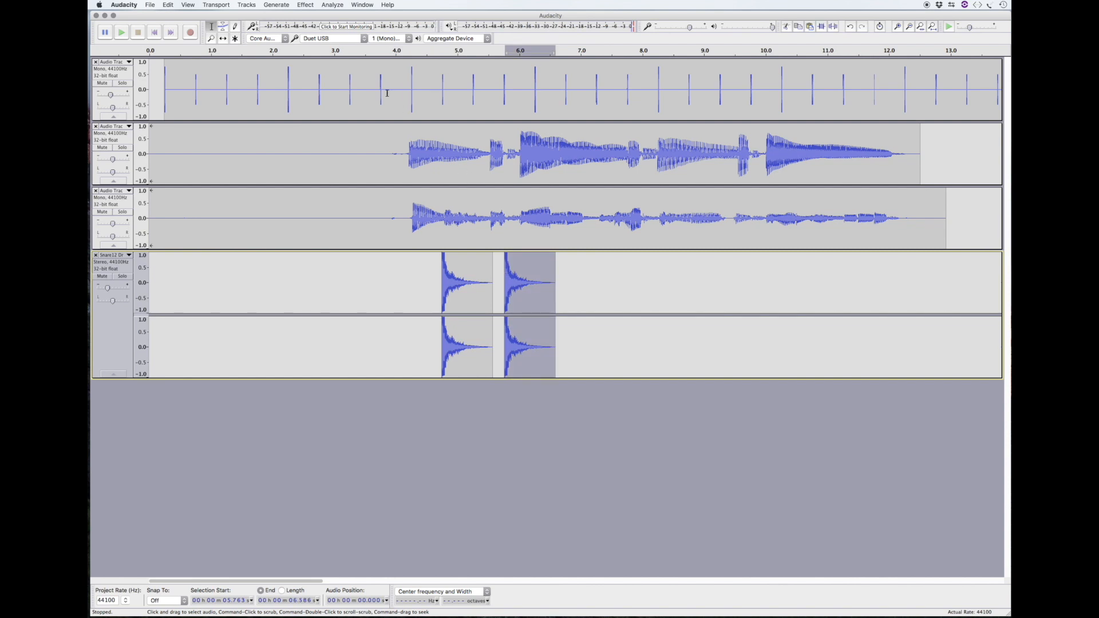
Time-shift the second snare hit slightly earlier so its start lines up with the click at 5.75 seconds.
key("F4")
left_click_drag(490, 282, 521, 296)
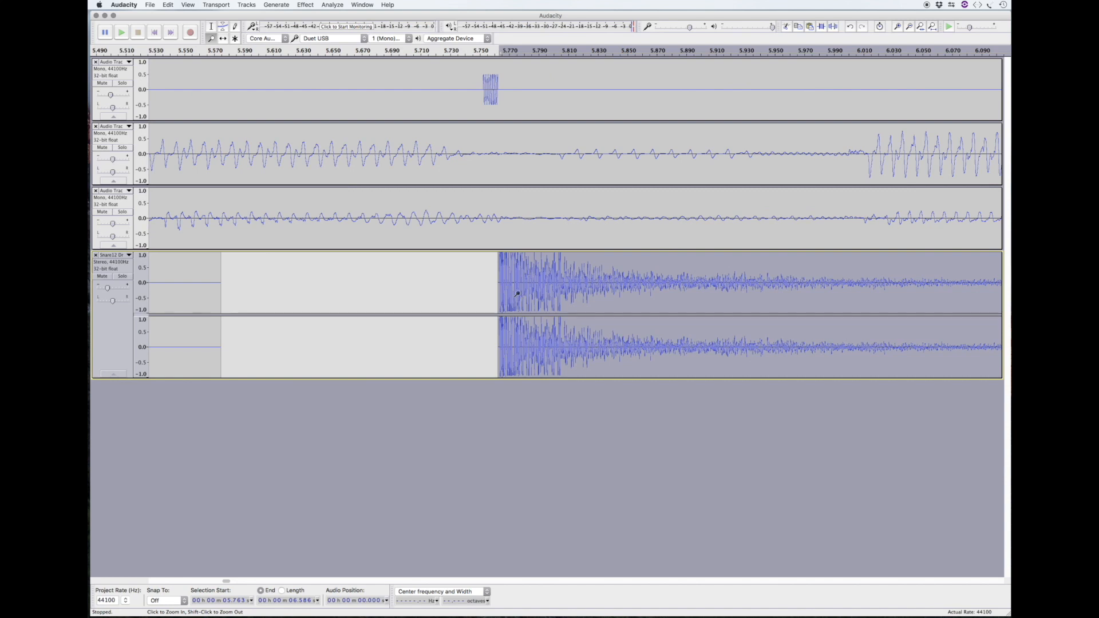
key("F5")
mouse_move(509, 293)
left_mouse_down()
mouse_move(487, 292)
mouse_move(498, 292)
left_mouse_up()
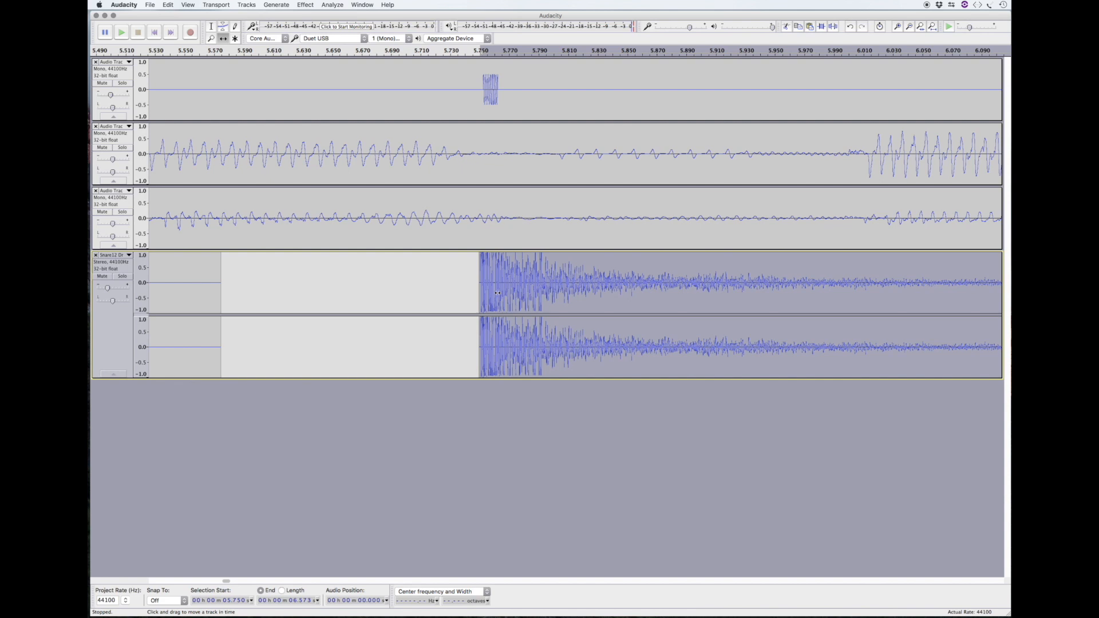
key("super+3")
key("super+3")
key("super+3")
key("super+3")
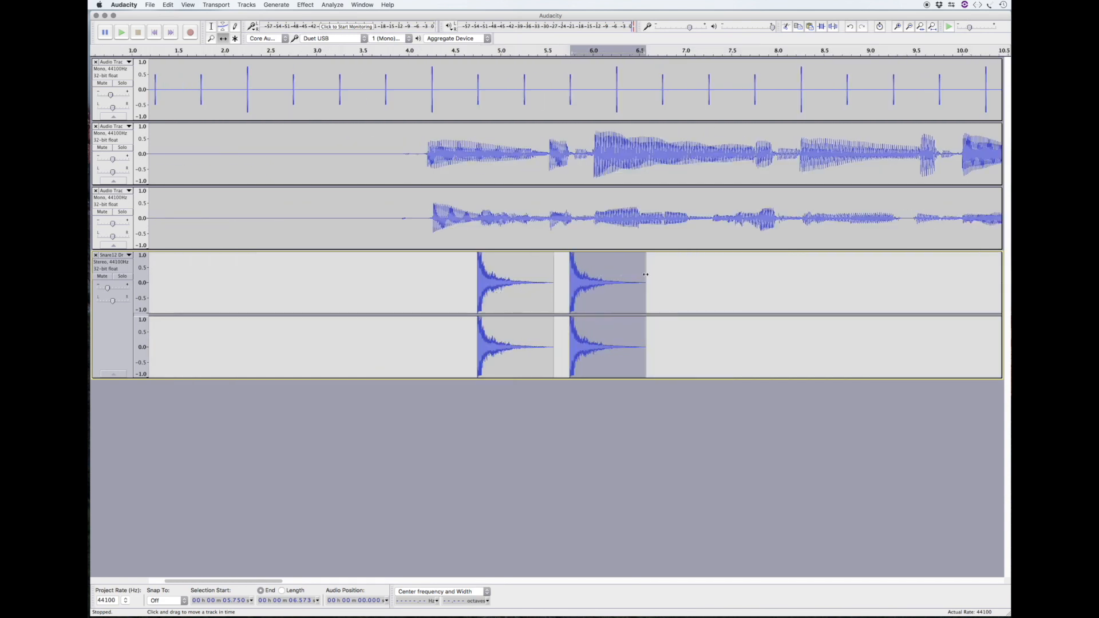
Paste a third snare hit at about 6.73 seconds and time-shift it later to match the click at 6.75 seconds.
key("F1")
left_click(659, 275)
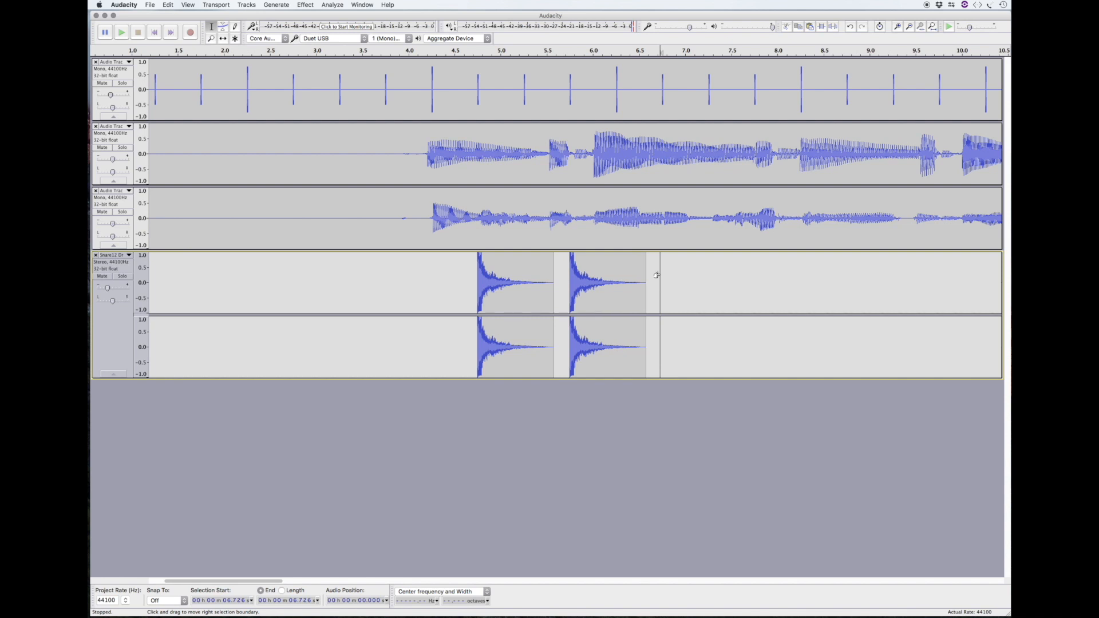
key("super+v")
key("F4")
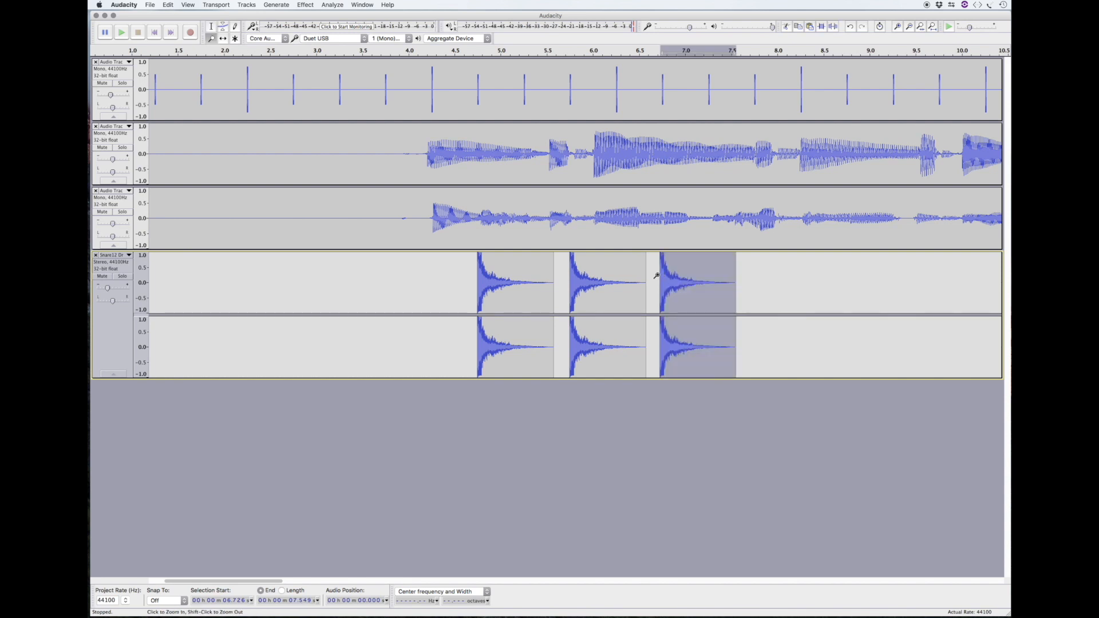
left_click_drag(671, 283, 671, 283)
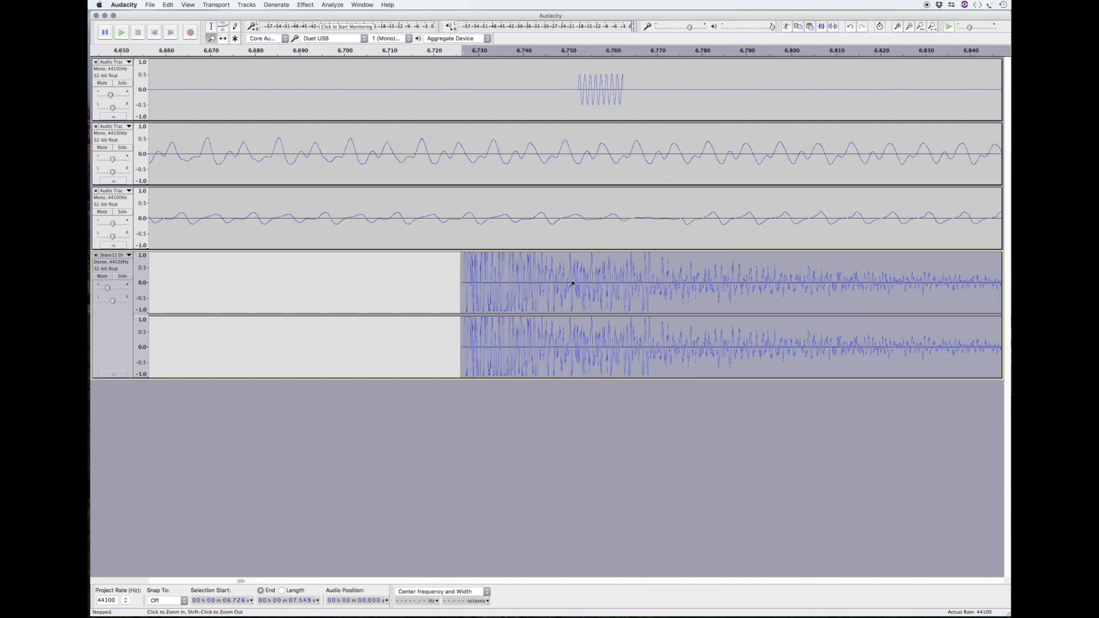
key("F5")
left_click_drag(543, 284, 633, 293)
key("super+3")
key("super+3")
key("super+3")
key("super+3")
key("super+3")
key("super+3")
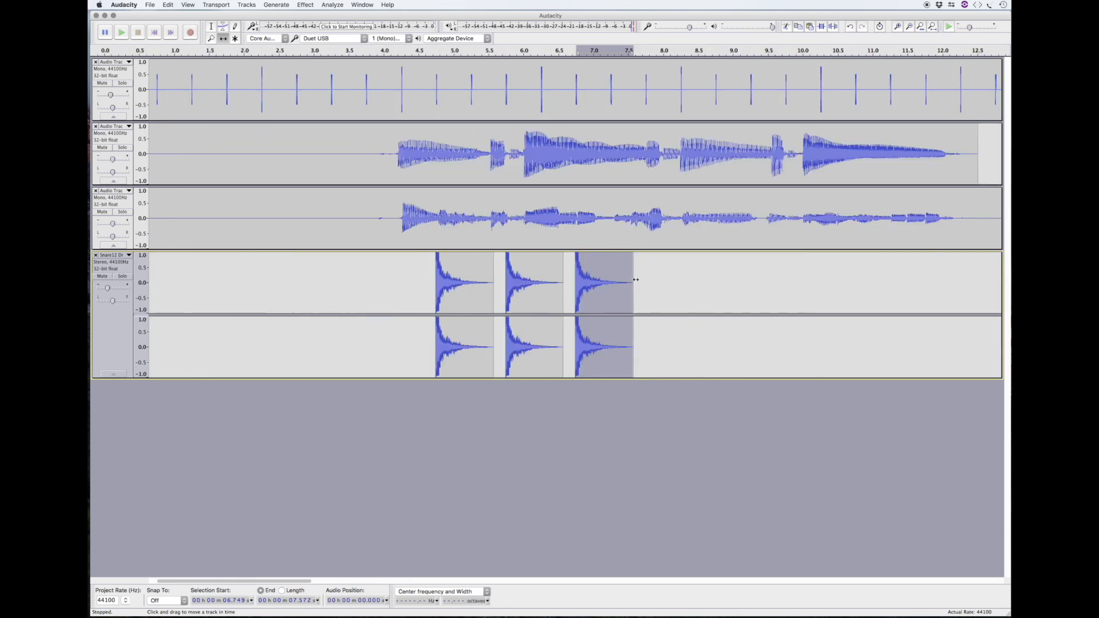
Paste a fourth snare hit at about 7.75 seconds and fine-tune its start against the click there.
key("F4")
key("F1")
left_click(645, 279)
key("super+v")
key("F4")
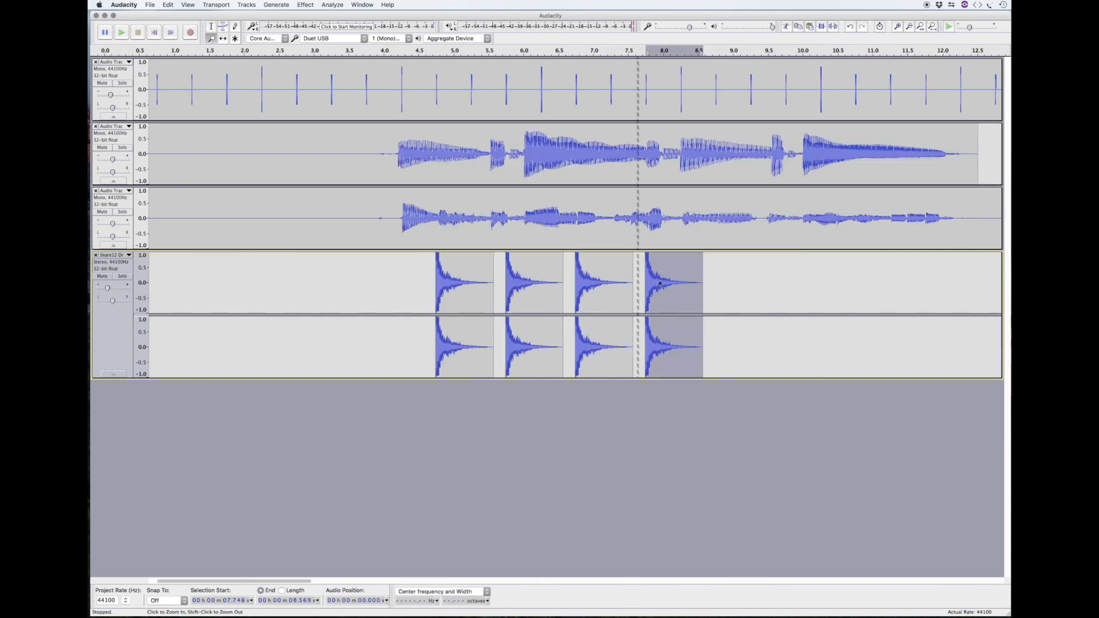
left_click_drag(645, 278, 648, 278)
key("F5")
left_click_drag(372, 285, 484, 285)
key("super+3")
key("super+3")
key("super+3")
key("super+3")
key("super+3")
key("super+3")
key("super+3")
Paste a fifth snare hit at about 8.70 seconds and time-shift it later to match the click at 8.75 seconds.
key("F1")
left_click(681, 273)
key("super+v")
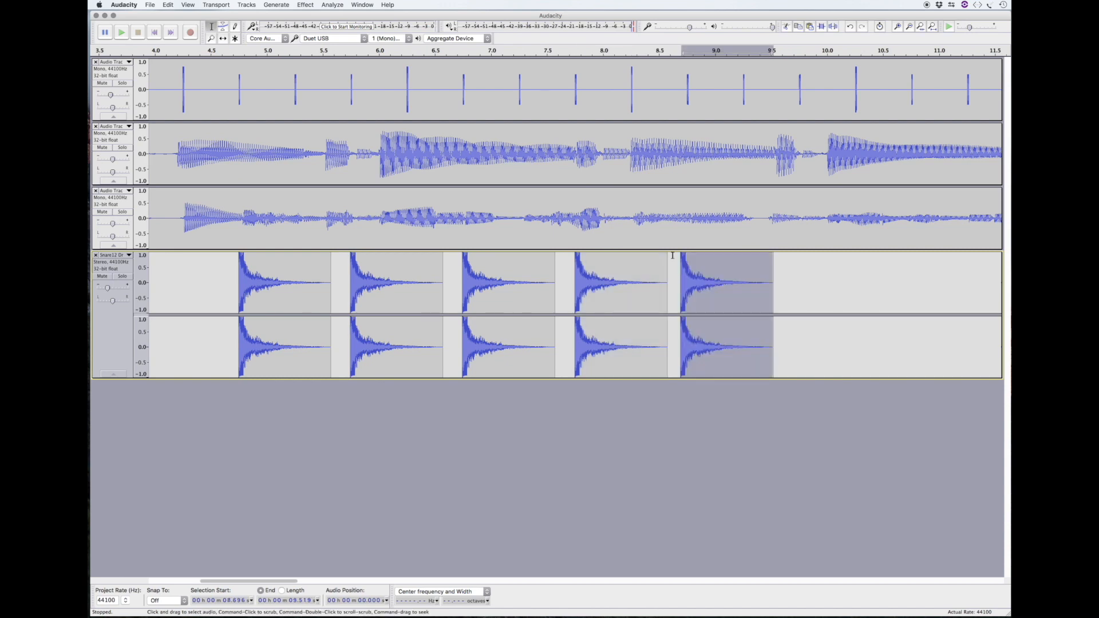
key("F4")
left_click_drag(672, 257, 721, 261)
key("F5")
left_click_drag(384, 280, 492, 280)
key("super+3")
key("super+3")
key("super+3")
key("super+3")
Paste a sixth snare hit at about 9.70 seconds and time-shift it later to match the click at 9.75 seconds.
key("F1")
left_click(682, 275)
key("super+v")
key("F4")
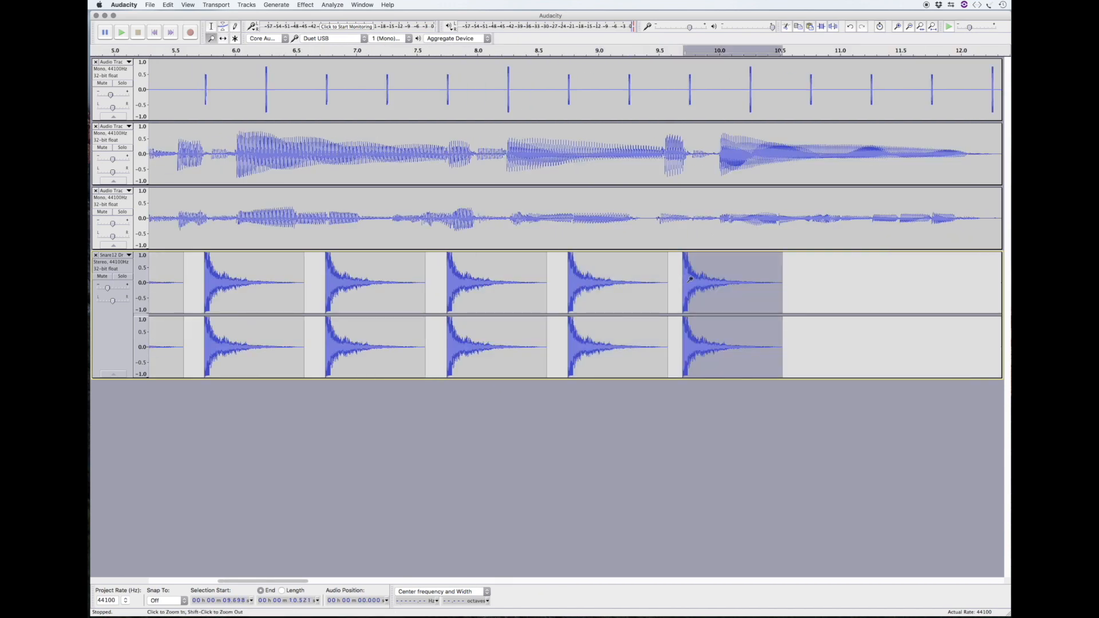
left_click_drag(676, 273, 701, 274)
key("F5")
left_click_drag(517, 281, 733, 282)
key("super+3")
key("super+3")
key("super+3")
key("super+3")
Paste a seventh snare hit after the sixth and align its start with the click at 10.75 seconds.
key("F1")
left_click(642, 269)
key("F4")
left_click_drag(632, 274, 660, 275)
key("super+v")
key("F5")
left_click_drag(455, 289, 407, 289)
key("super+3")
key("super+3")
key("super+3")
key("super+3")
Paste an eighth snare hit after the seventh and align its start with the click at 11.75 seconds.
left_click(684, 276)
key("super+v")
left_click_drag(674, 277, 702, 279)
left_click_drag(465, 284, 524, 285)
key("super+3")
key("super+3")
key("super+3")
key("super+3")
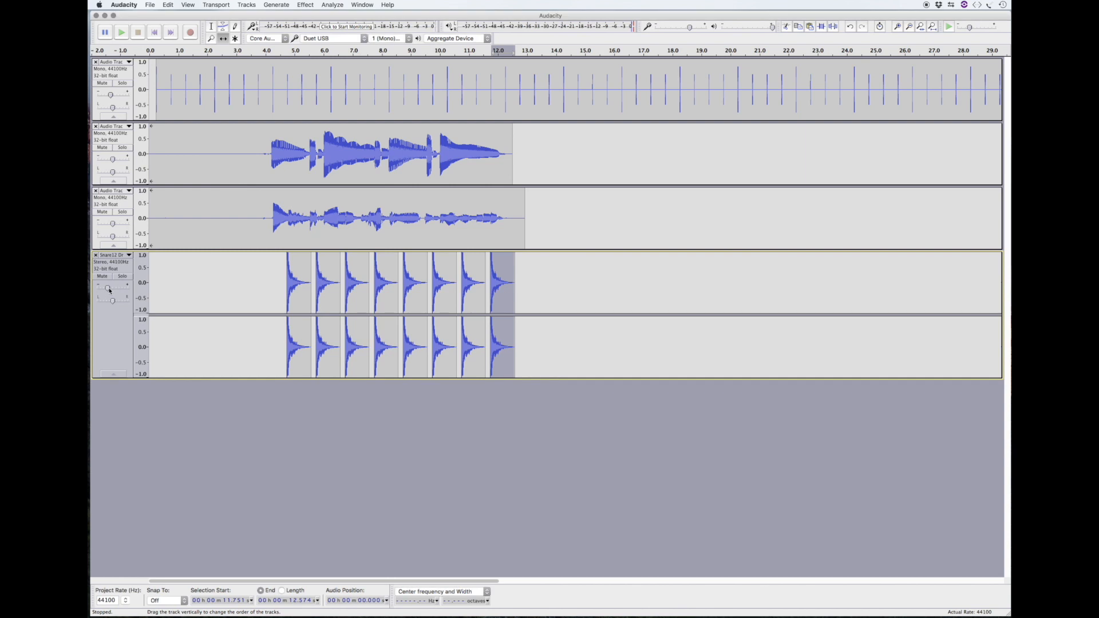
Play the full mix from about 4 seconds with the click track muted.
left_click(270, 50)
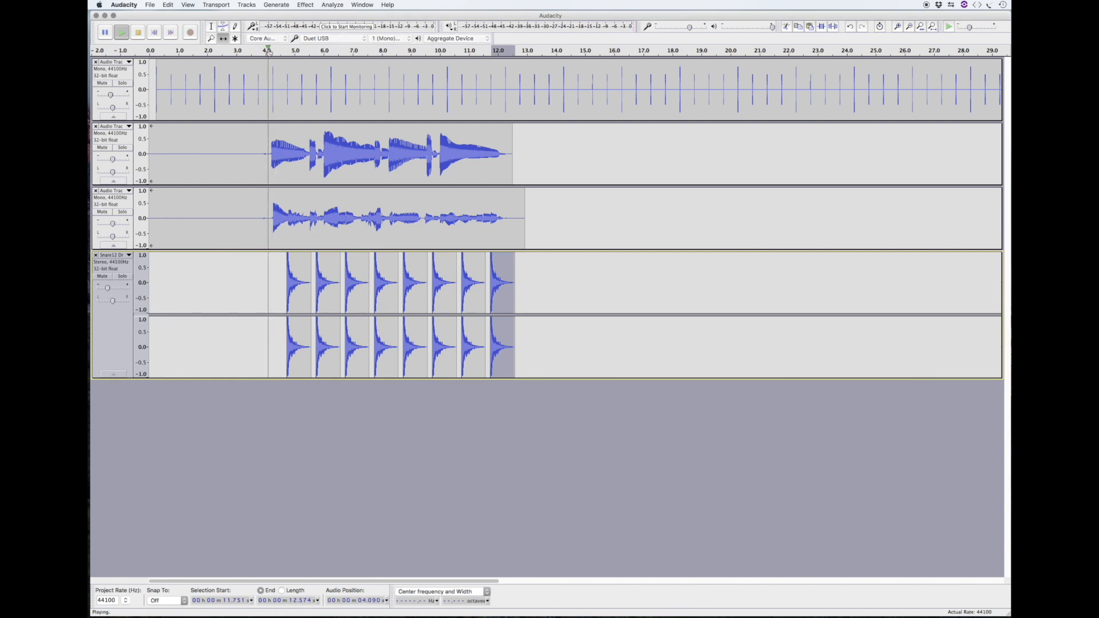
left_click(107, 83)
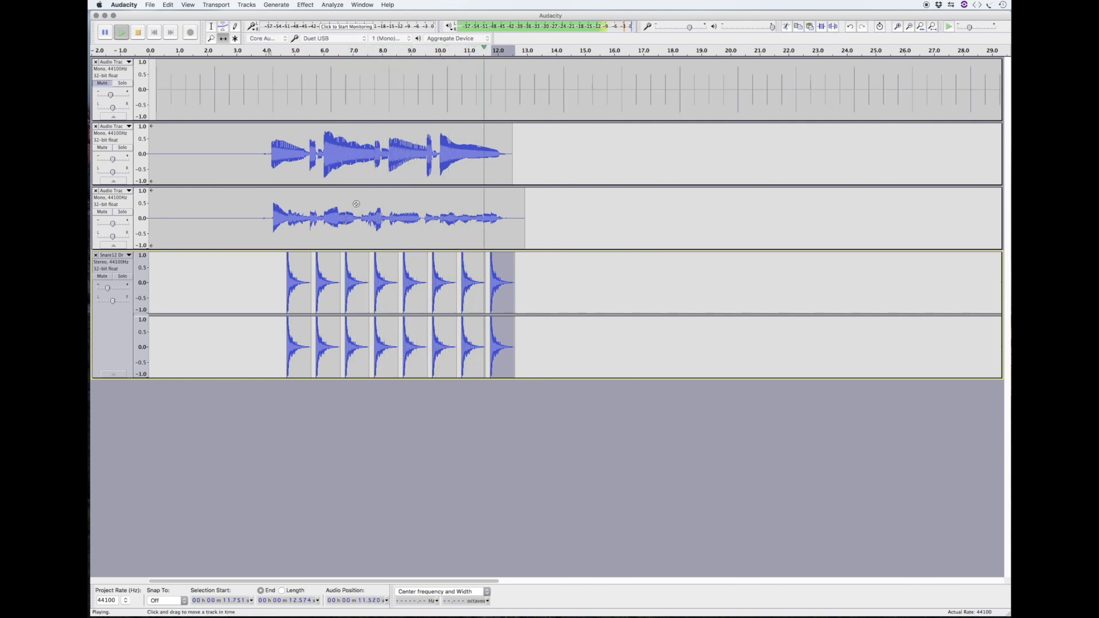
Try an ordinary delete of the lead-in from about 0.59 to 4.15 seconds on both takes, and undo it.
left_click(211, 26)
left_click_drag(167, 155, 266, 211)
key("Delete")
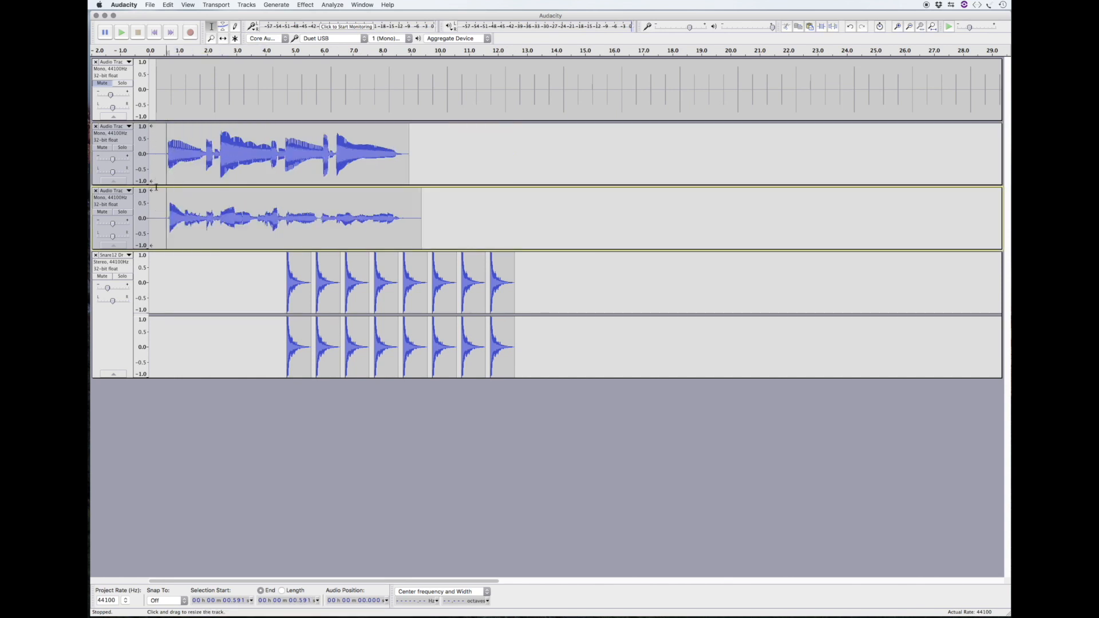
left_click(168, 5)
left_click(177, 15)
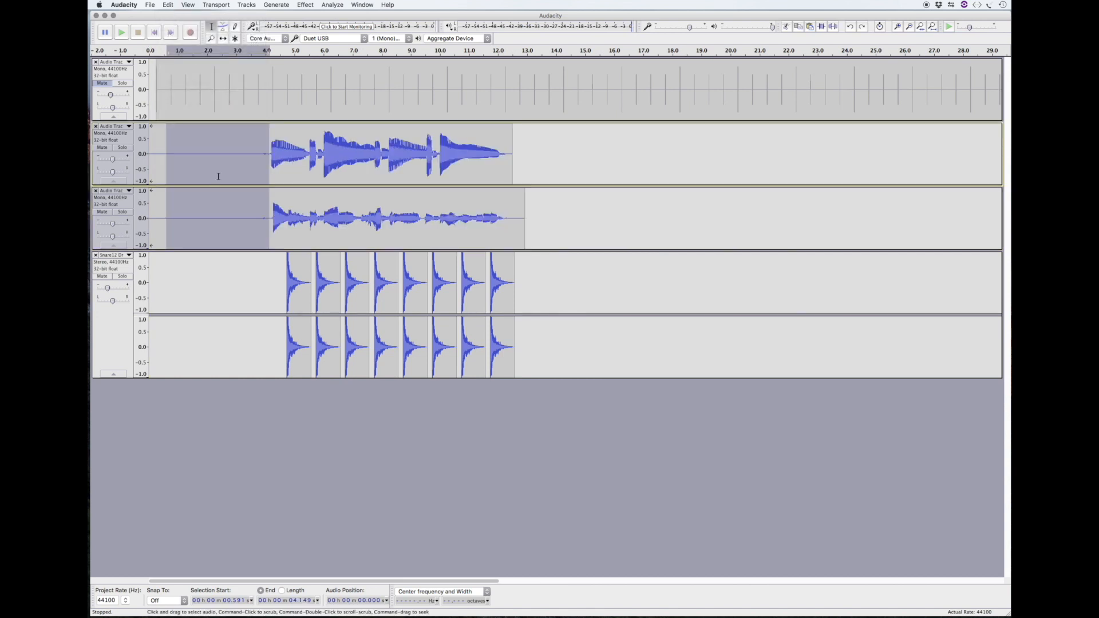
Split Delete the lead-in from about 0.59 to 4.15 seconds on both takes, leaving the remaining audio in place.
left_click(167, 5)
mouse_move(240, 83)
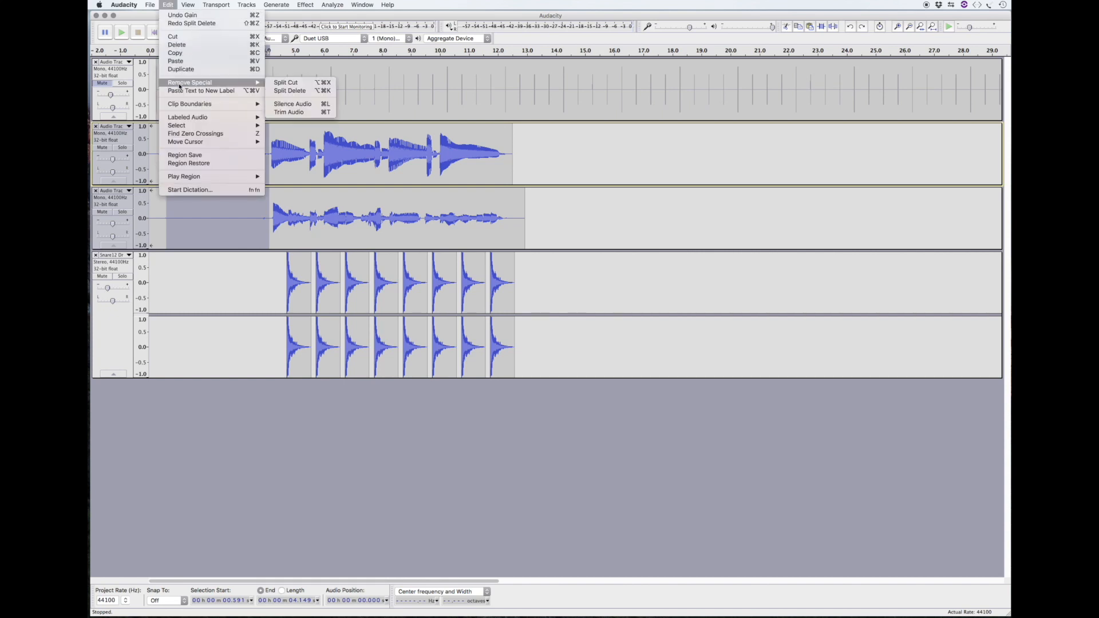
left_click(295, 92)
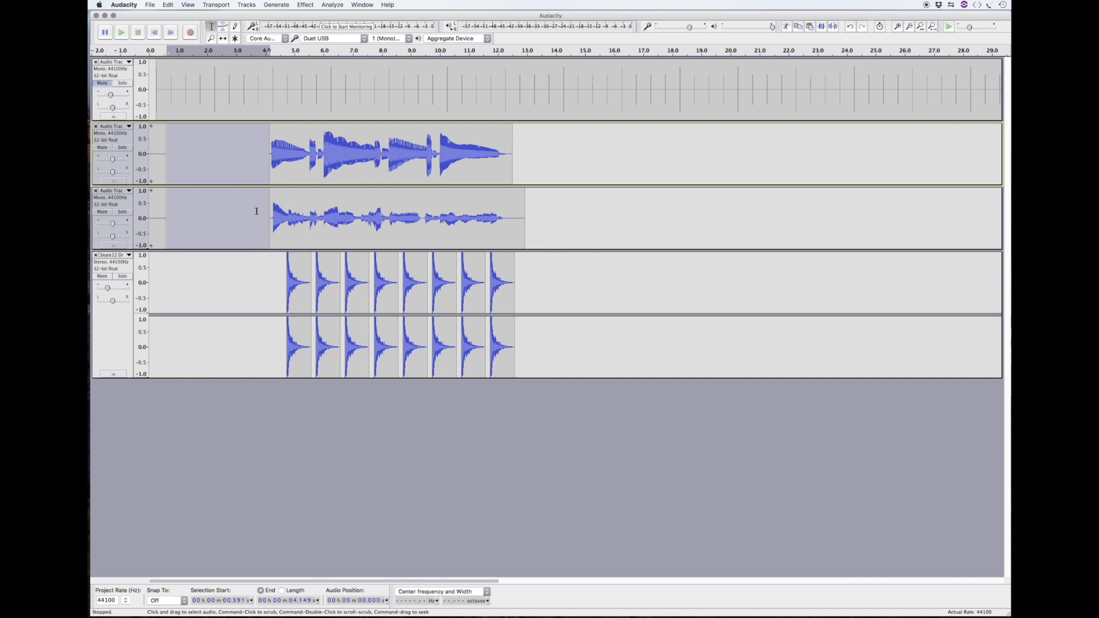
Split Delete the empty stretch from about 0.80 to 4.08 seconds on the snare track.
left_click_drag(173, 269, 267, 283)
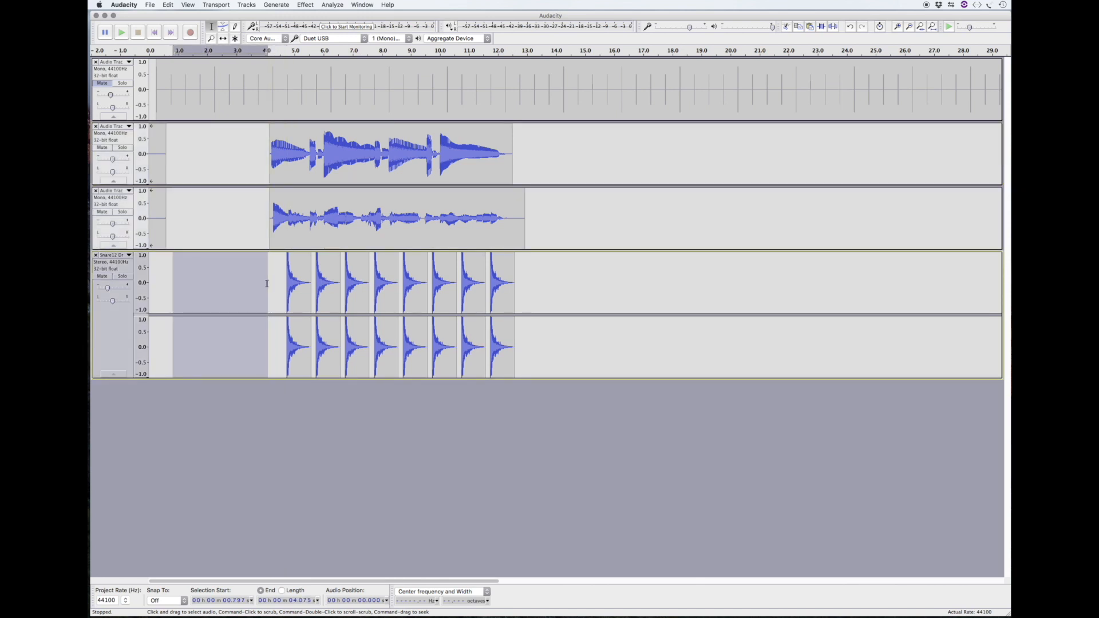
left_click(166, 7)
mouse_move(246, 84)
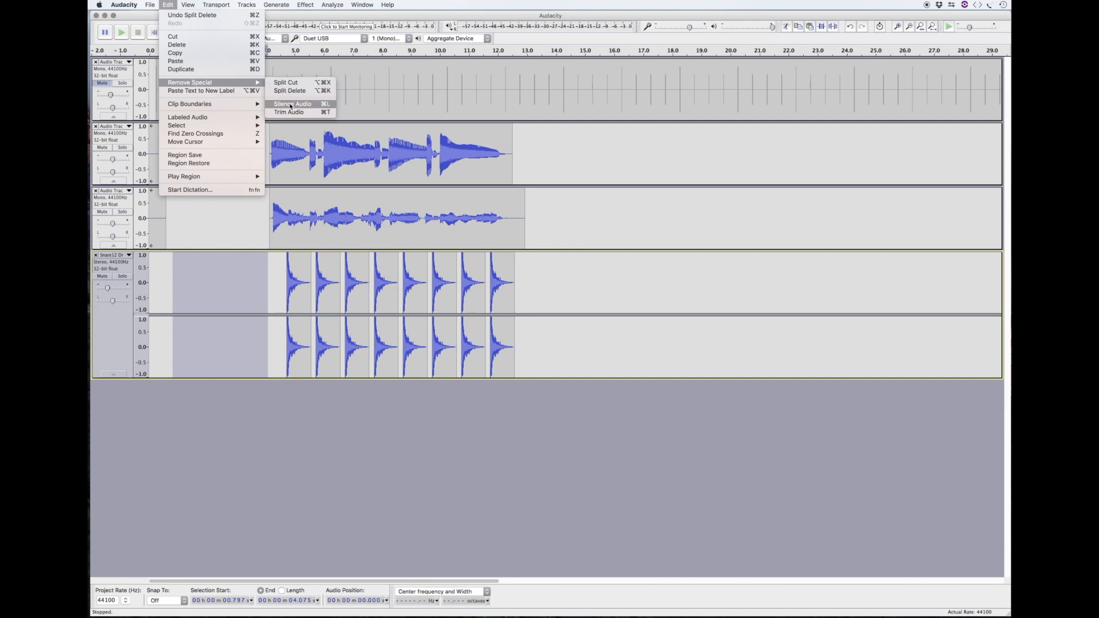
left_click(295, 91)
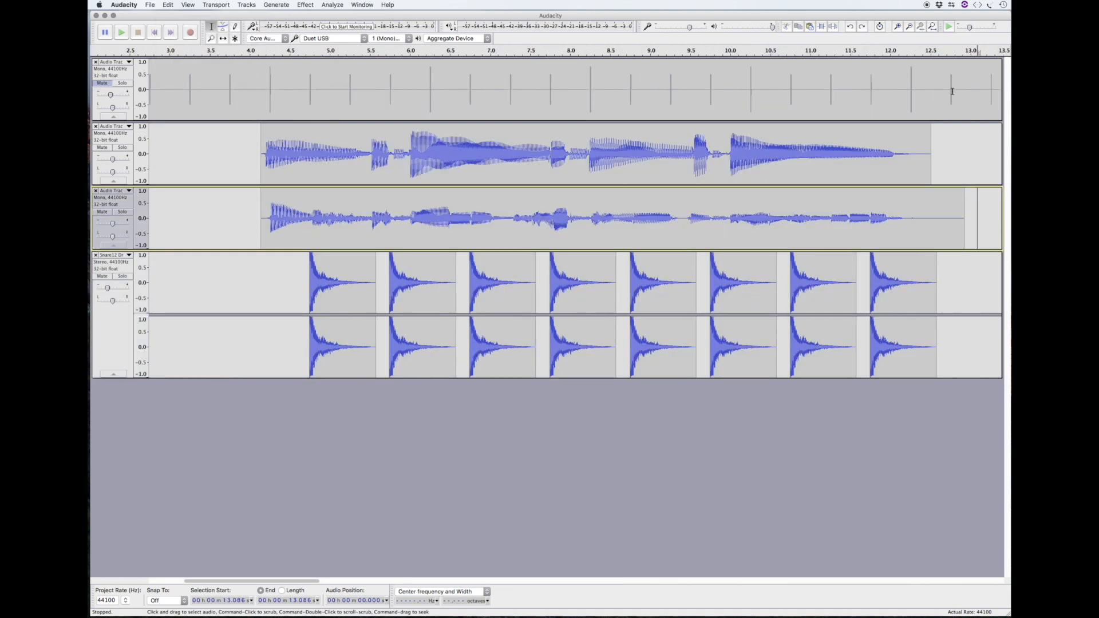
Delete the silent end of the second take from about 12.77 seconds onward.
left_click_drag(998, 215, 950, 210)
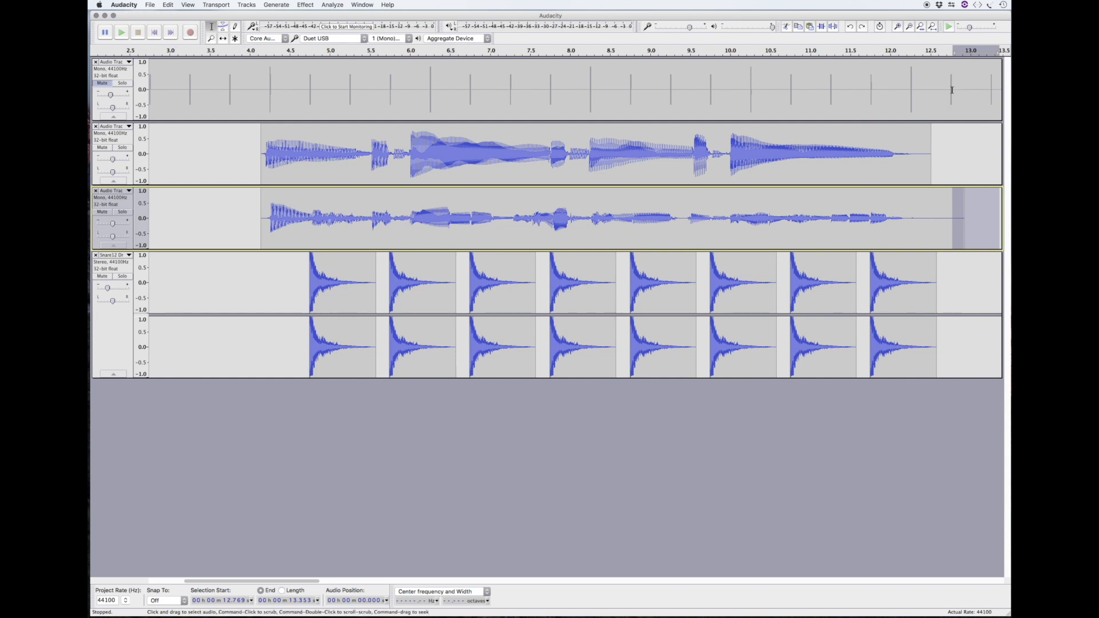
key("Delete")
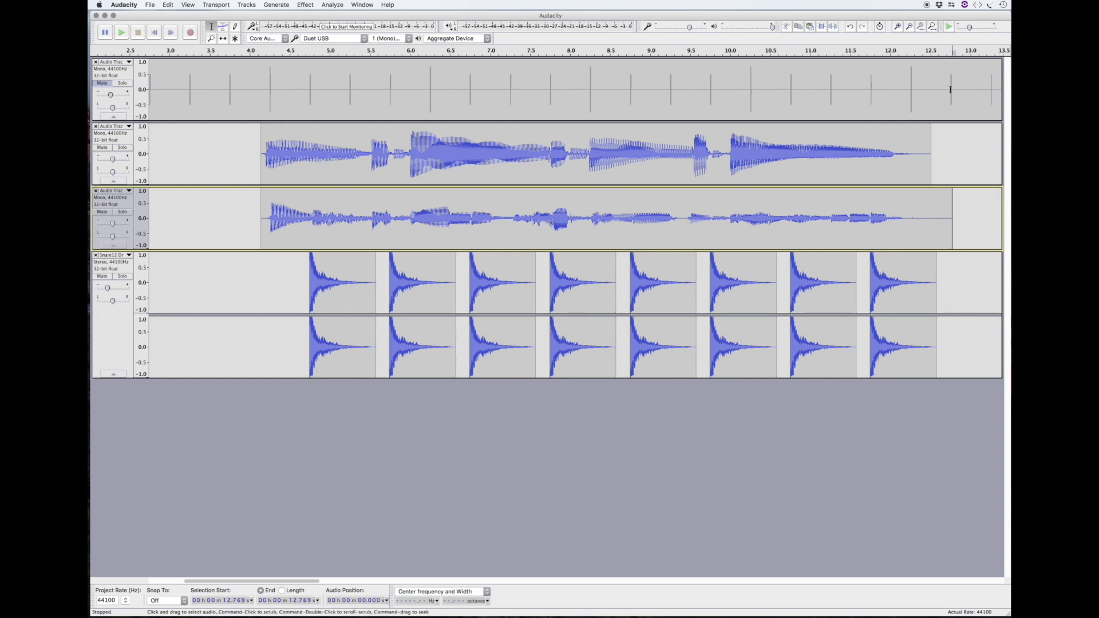
Repeat the section from about 4.15 to 12.69 seconds three times on both takes and the snare track.
mouse_move(262, 152)
left_mouse_down()
mouse_move(311, 211)
mouse_move(912, 235)
mouse_move(945, 290)
left_mouse_up()
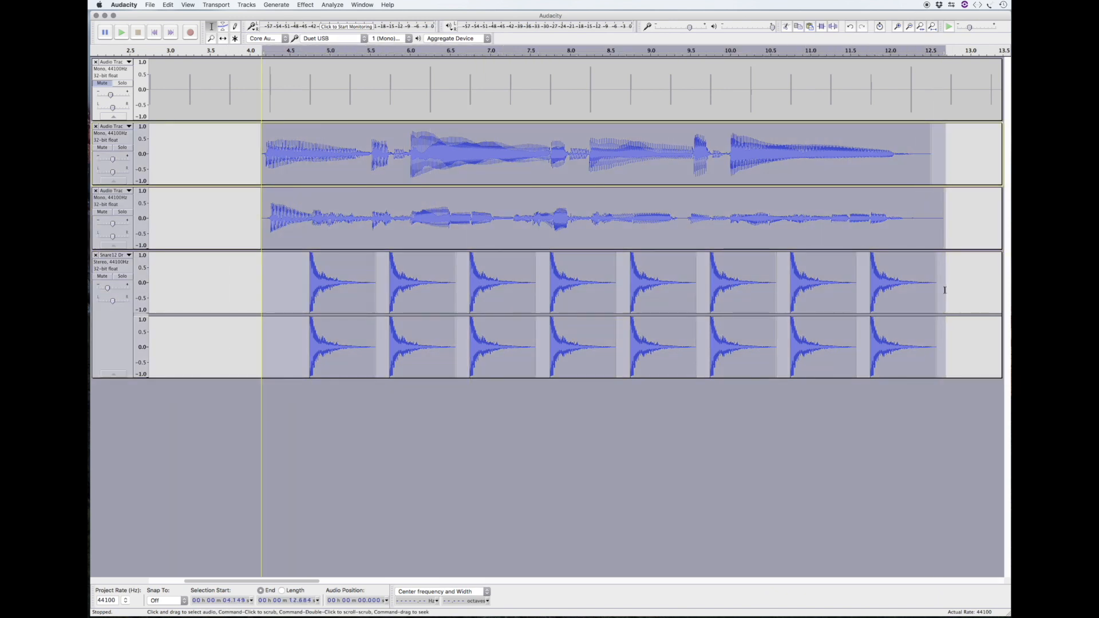
left_click(306, 5)
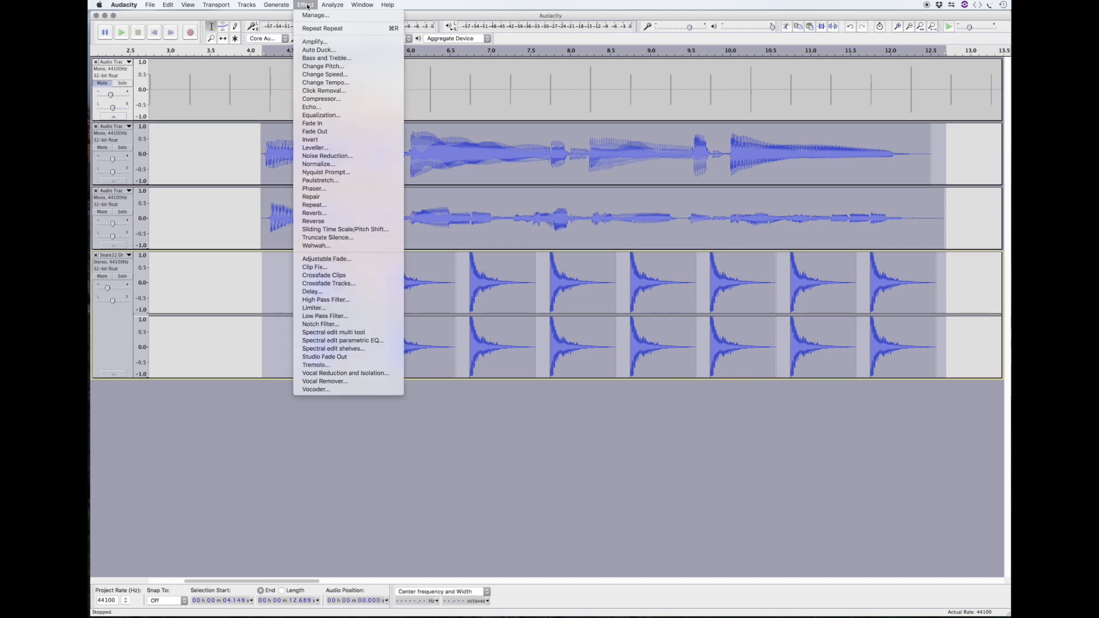
left_click(314, 205)
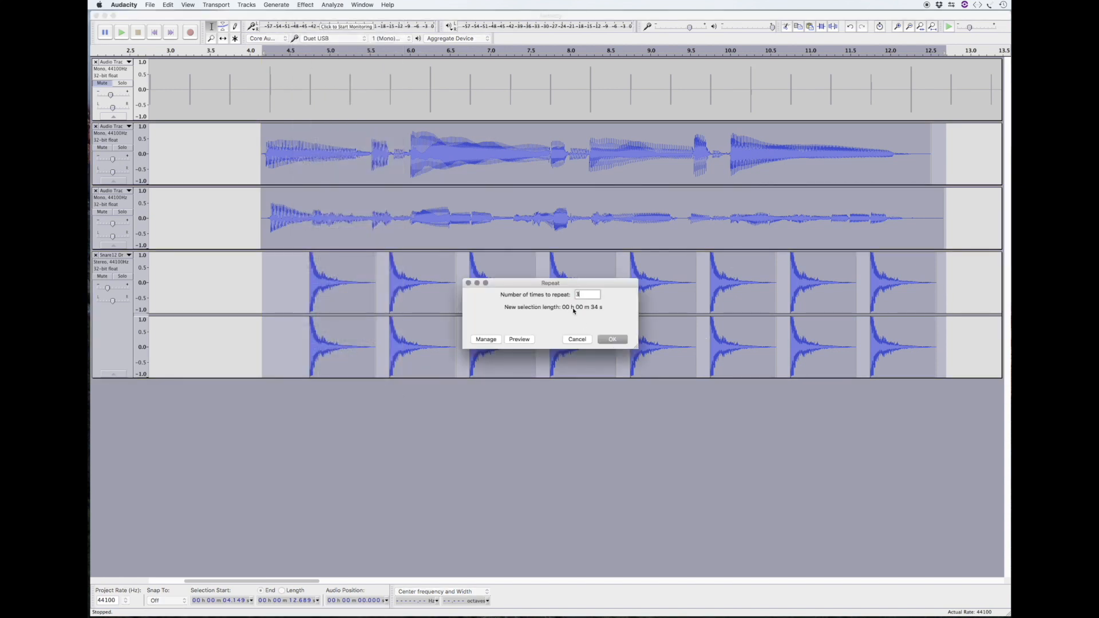
key("Return")
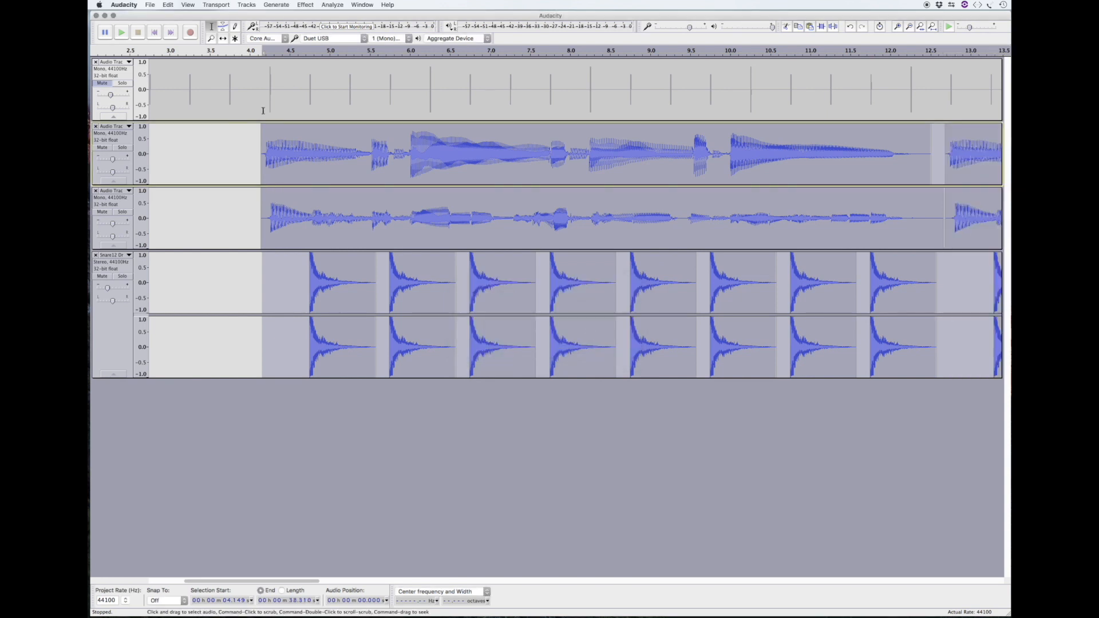
Play the repeated section back across the join into its first repeat.
key("super+3")
key("super+3")
key("super+3")
key("super+3")
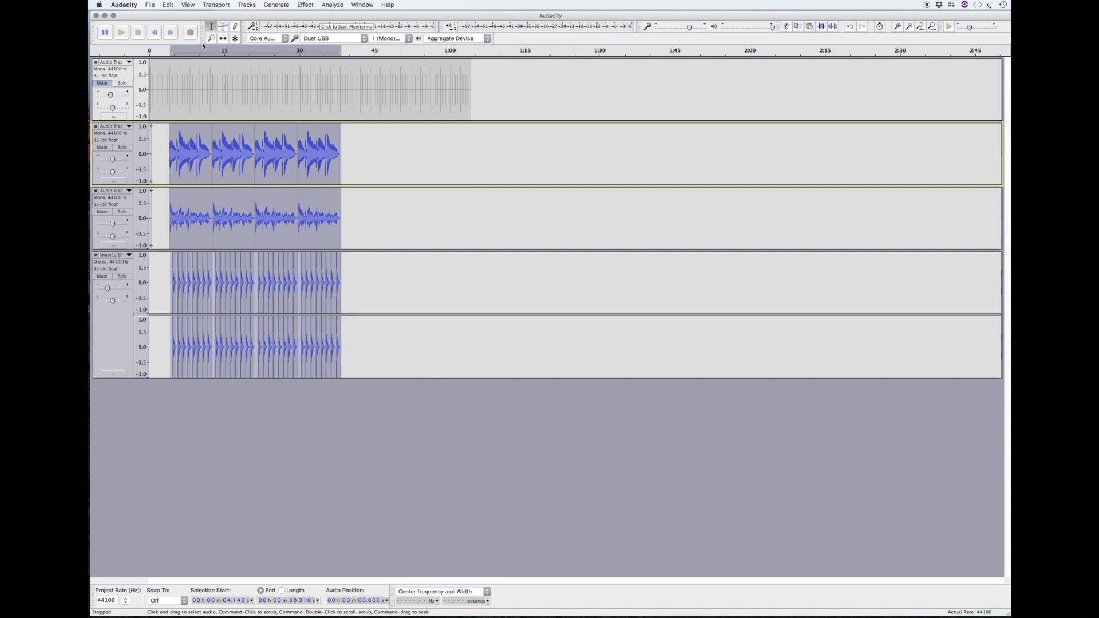
left_click(178, 52)
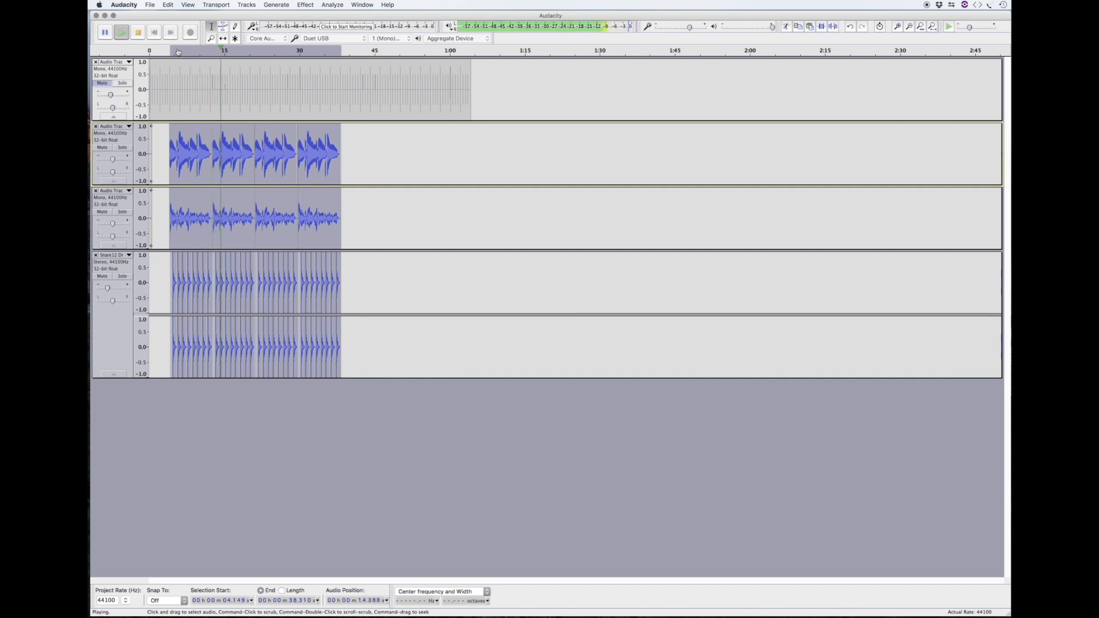
key("space")
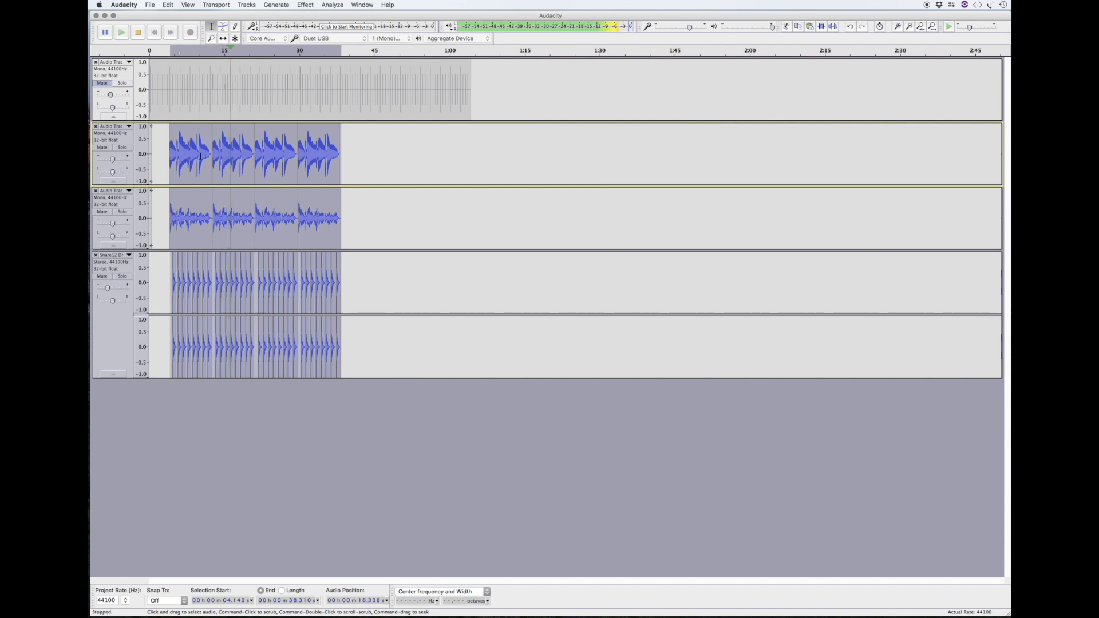
Delete the gap before the first repeat, from about 12.46 to 12.72 seconds, on both takes and the snare track.
left_click(209, 153)
key("F4")
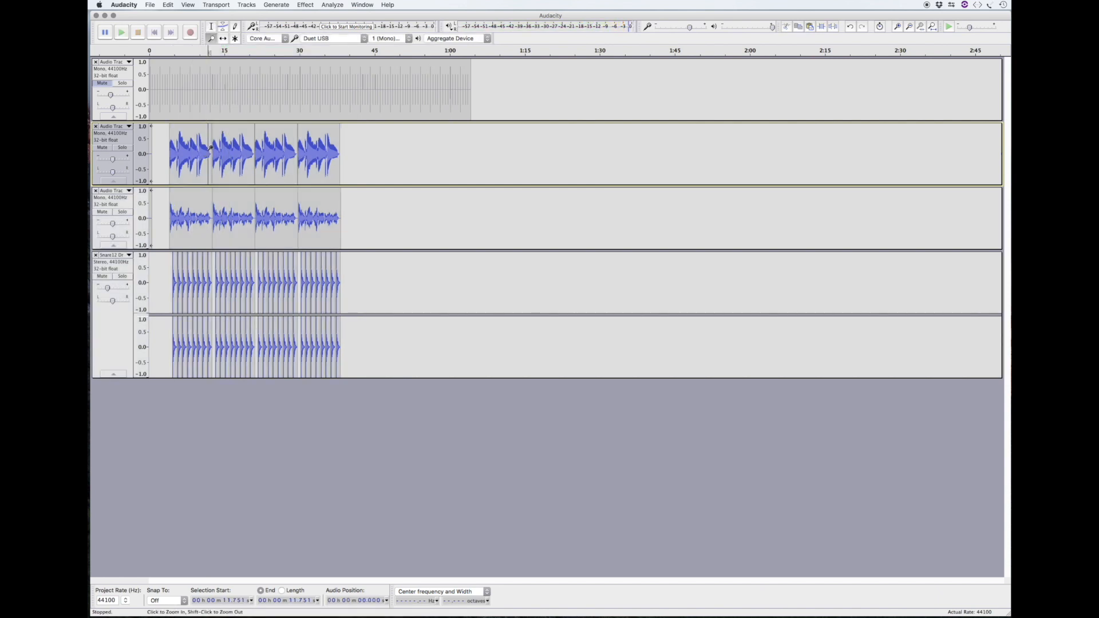
left_click(238, 158)
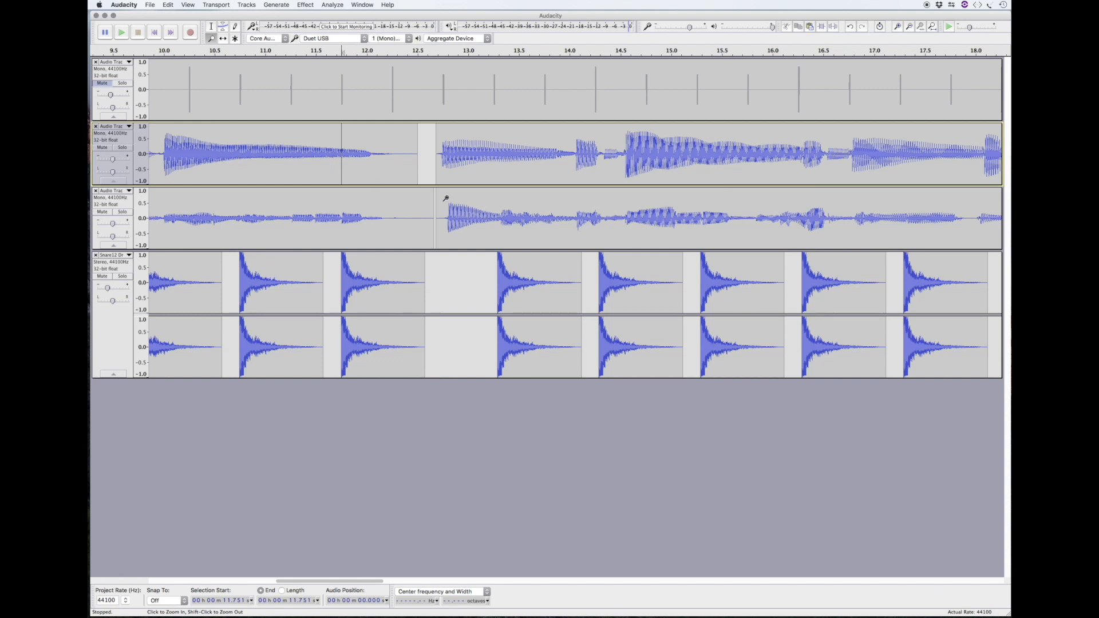
key("F1")
left_click_drag(412, 157, 439, 266)
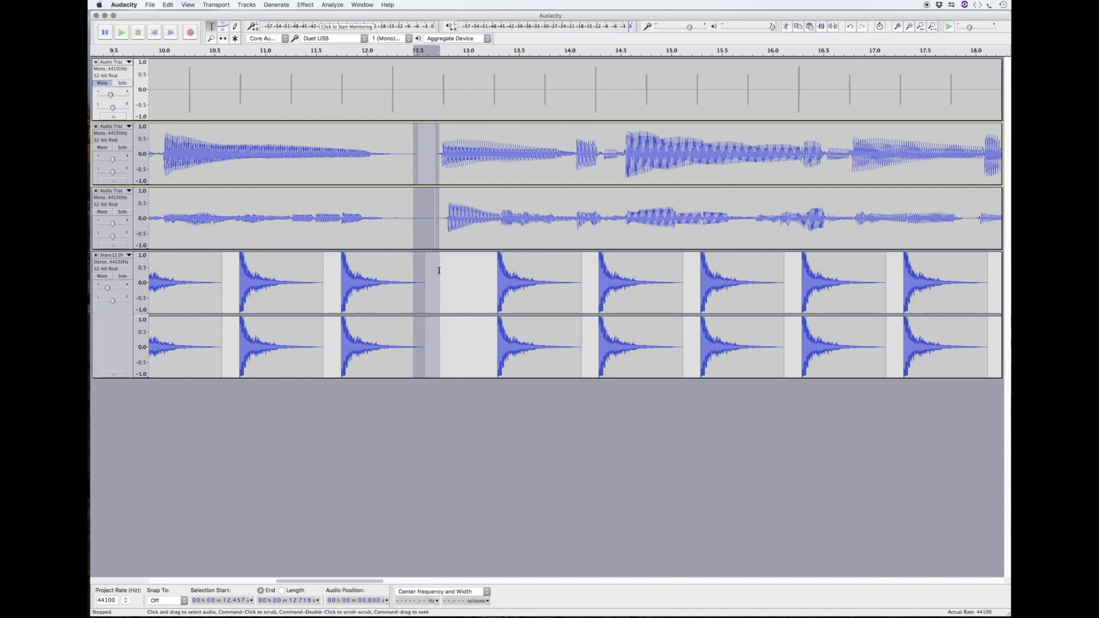
left_click(437, 272)
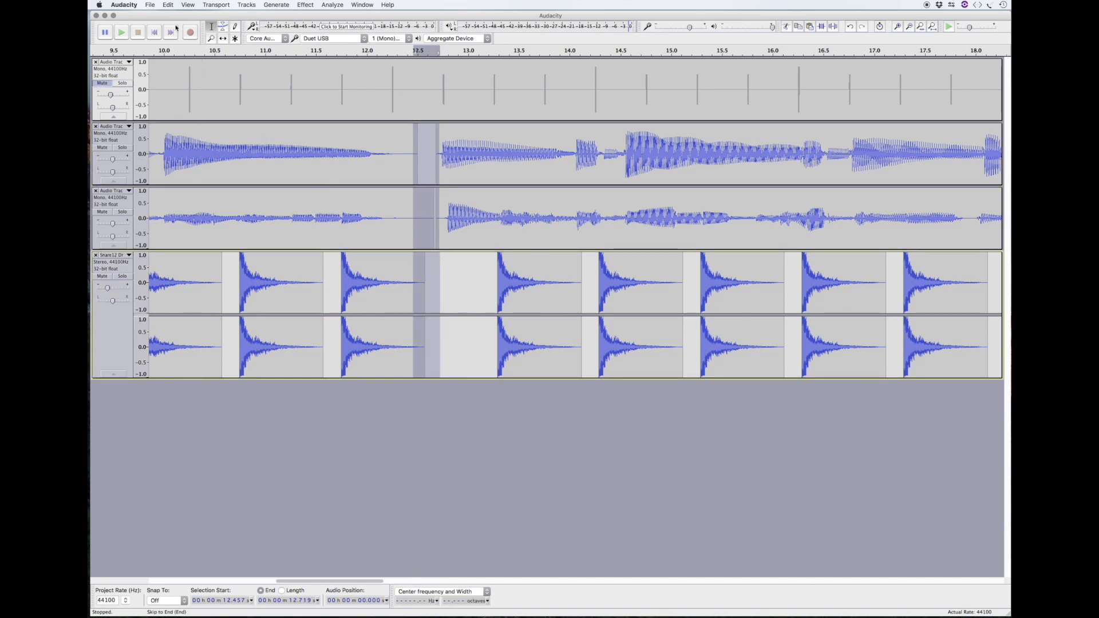
key("Delete")
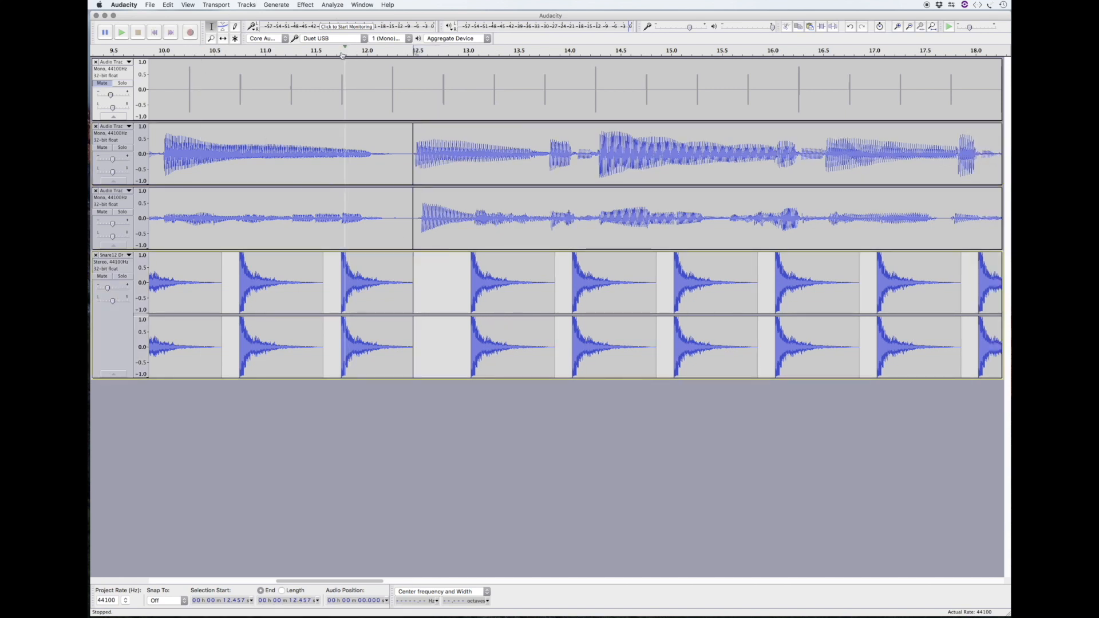
key("super+z")
key("super+shift+z")
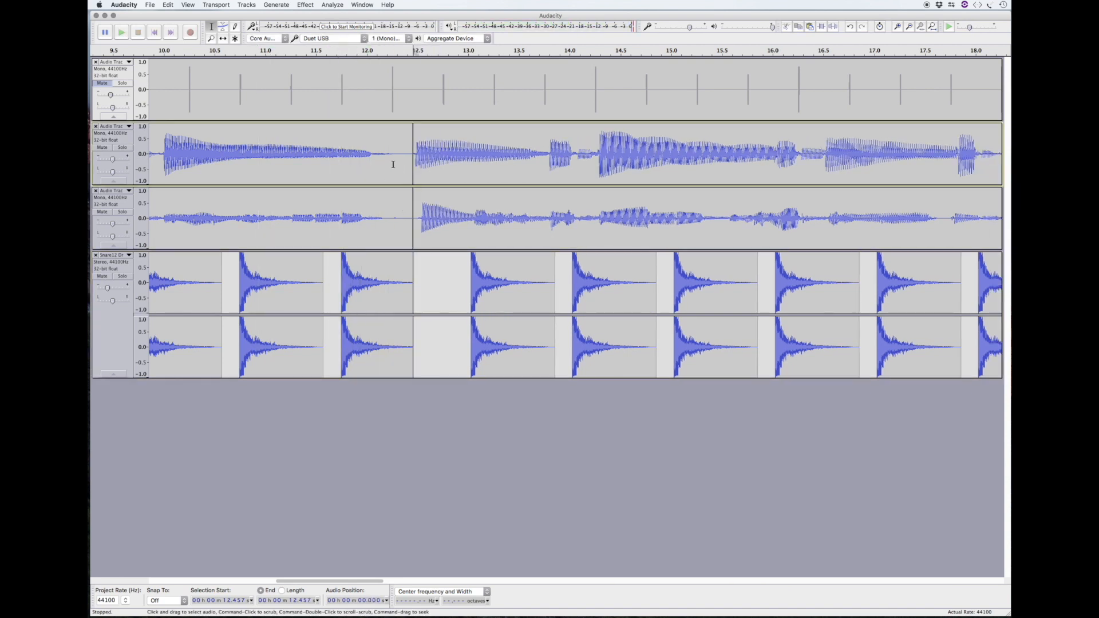
Delete a further stretch from about 12.27 to 12.49 seconds on both takes and the snare, and play back the join.
left_click_drag(392, 167, 416, 289)
key("Delete")
key("space")
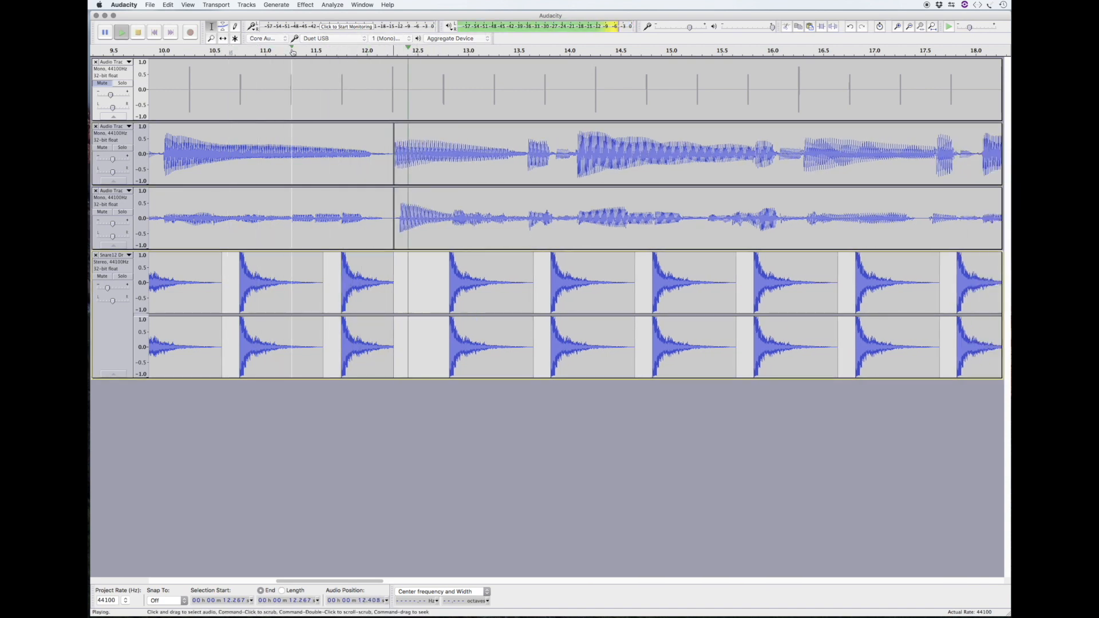
key("super+3")
key("super+3")
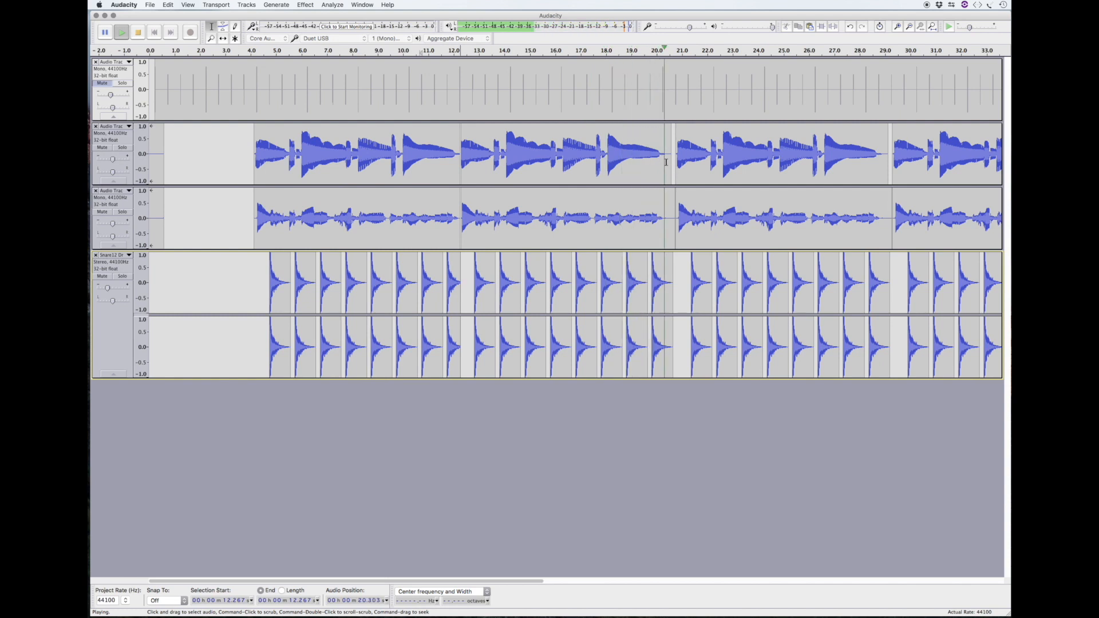
key("space")
scroll(670, 86, "up", 4, "super")
left_click_drag(543, 162, 615, 258)
key("Delete")
key("super+z")
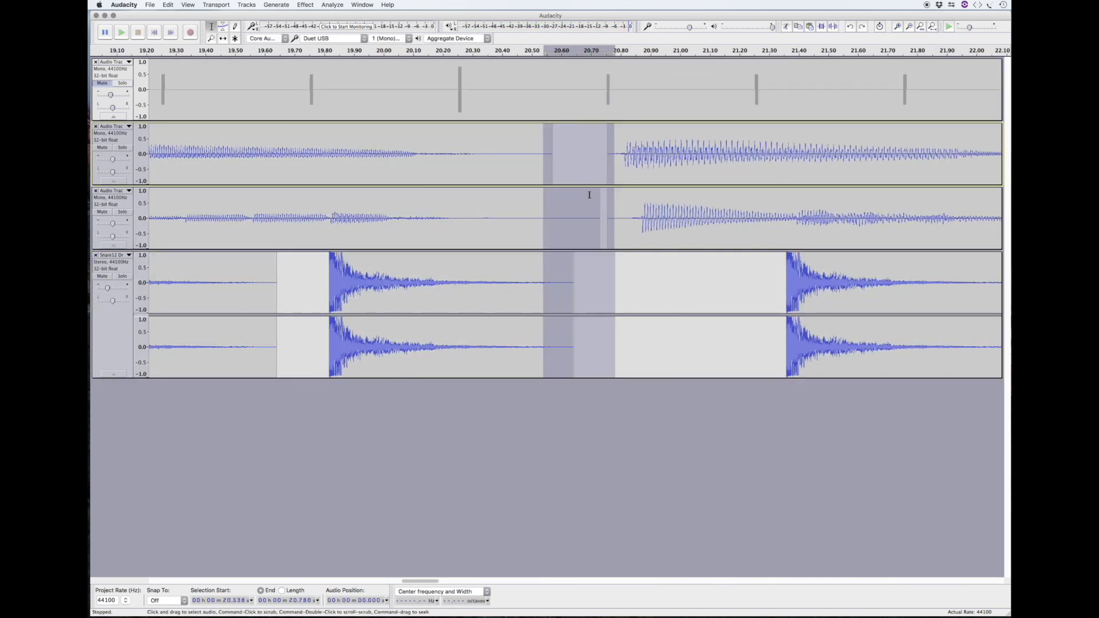
left_click_drag(579, 172, 611, 244)
Tighten the next join on both takes and the snare by deleting about 20.40 to 20.75 seconds, then from about 20.28 seconds, and play it.
left_click_drag(503, 172, 605, 289)
key("Delete")
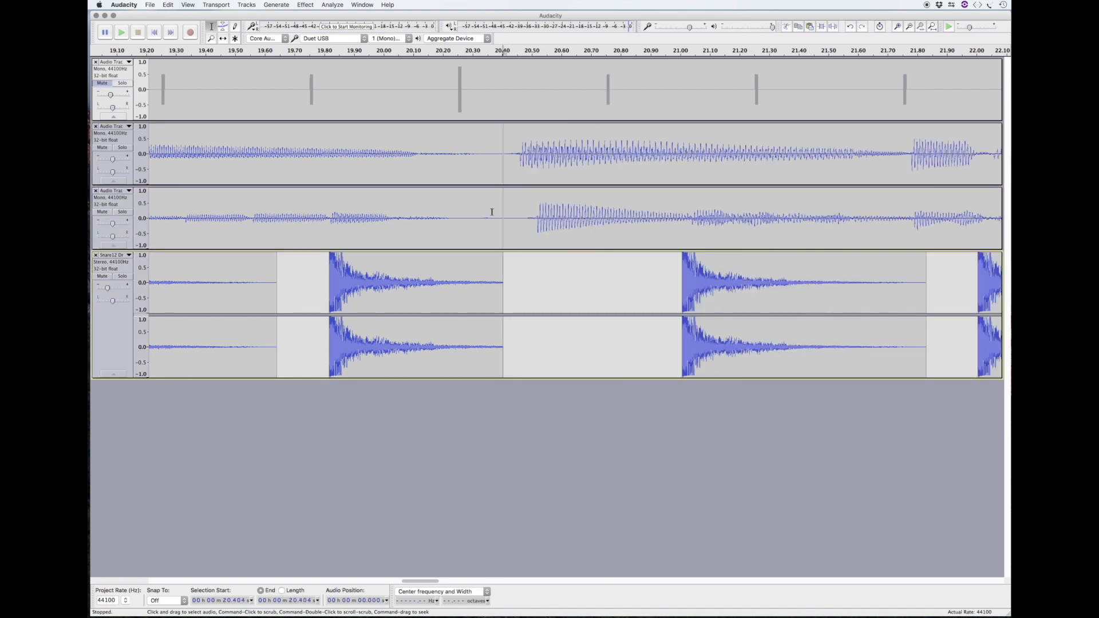
left_click_drag(468, 149, 504, 286)
key("Delete")
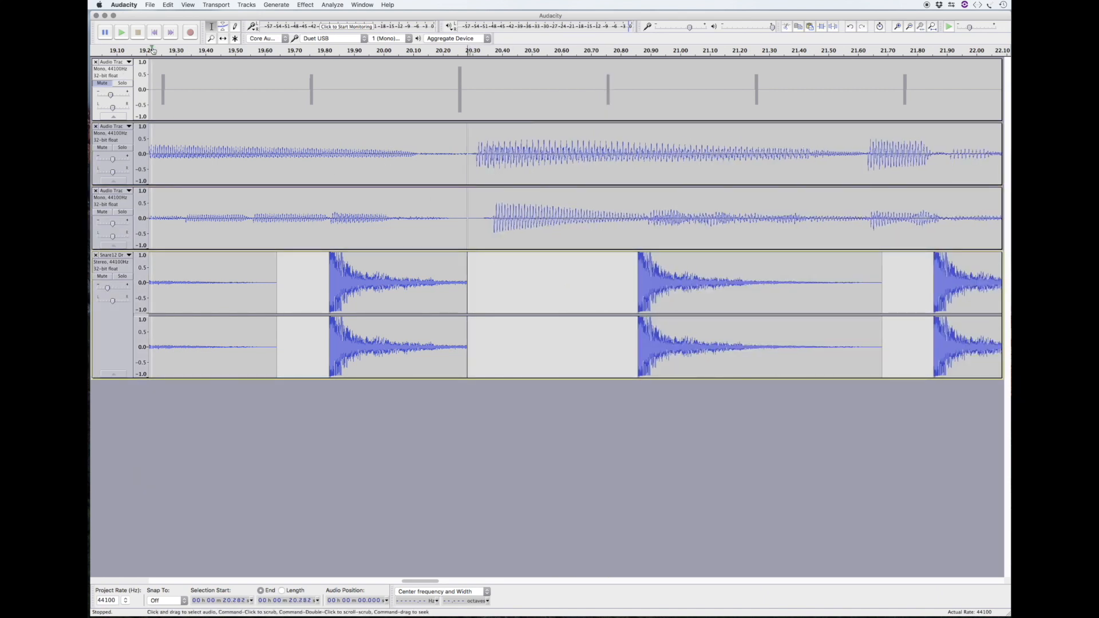
key("space")
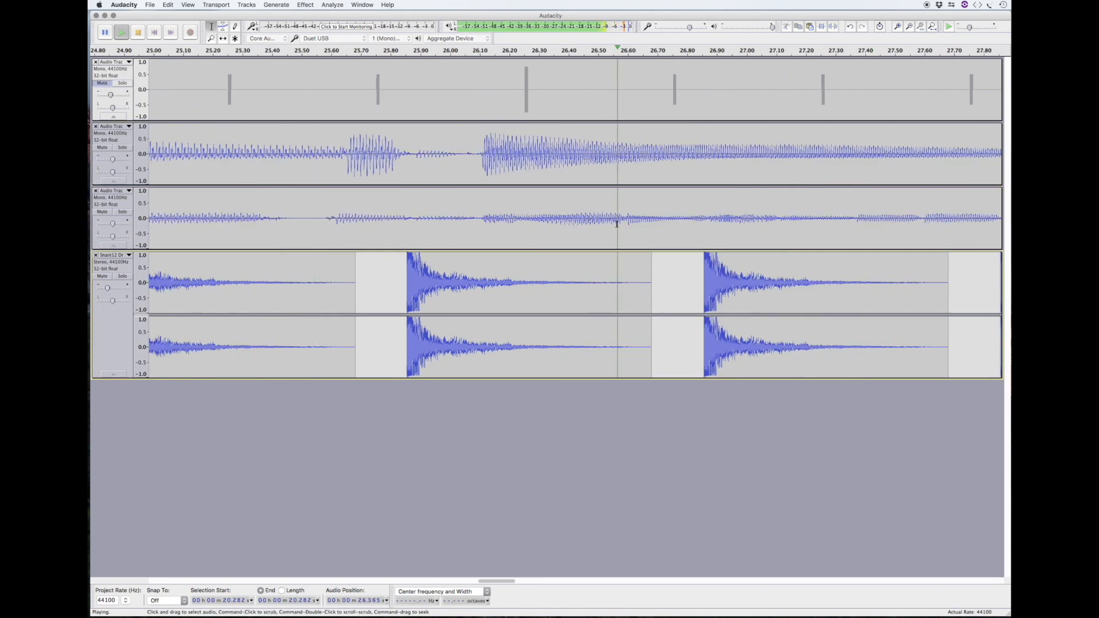
Delete the gap before the last repeat, from about 28.33 seconds, on both takes and the snare track.
key("super+3")
key("super+3")
key("super+3")
key("super+3")
left_click_drag(612, 152, 622, 230)
key("Delete")
Play back the tightened arrangement to check the timing of the repeats.
key("space")
key("space")
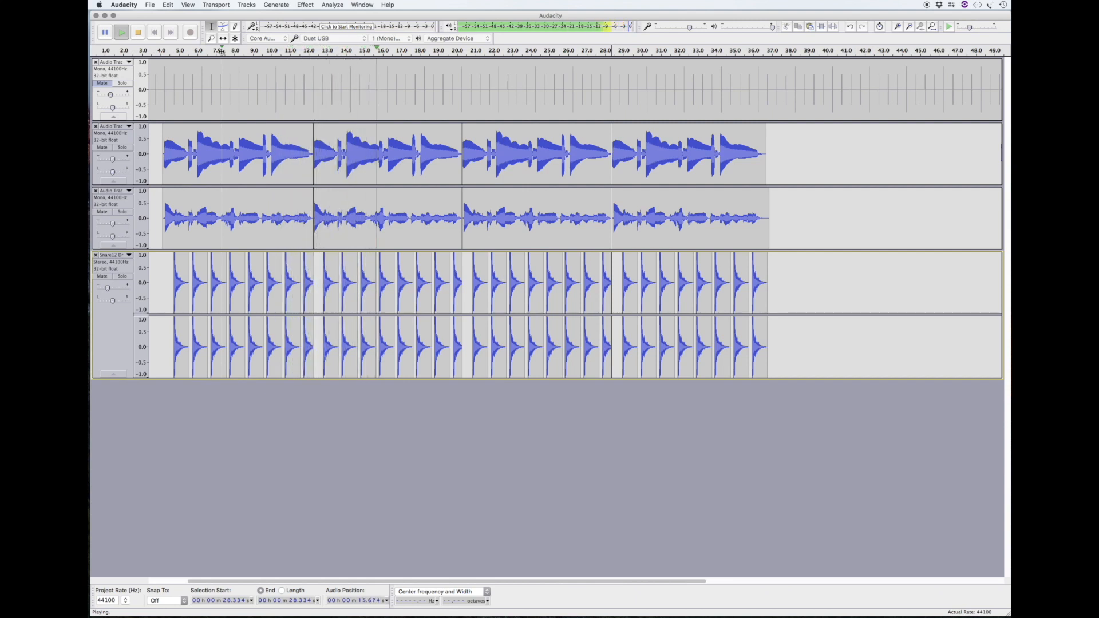
key("space")
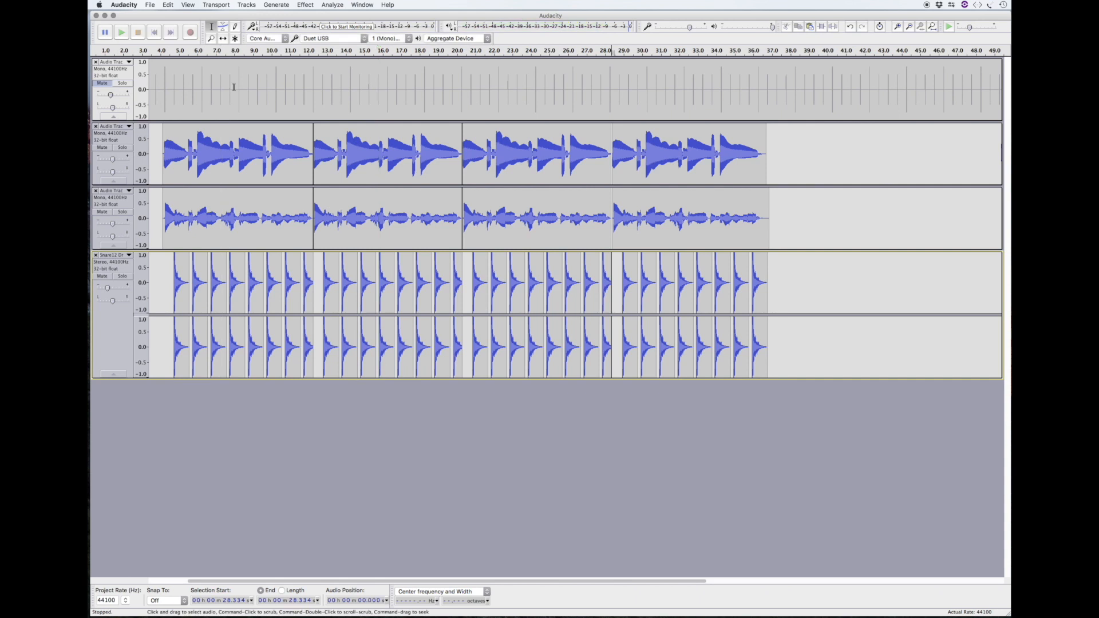
Examine the file formats offered for exporting the audio, and cancel the export.
left_click(149, 4)
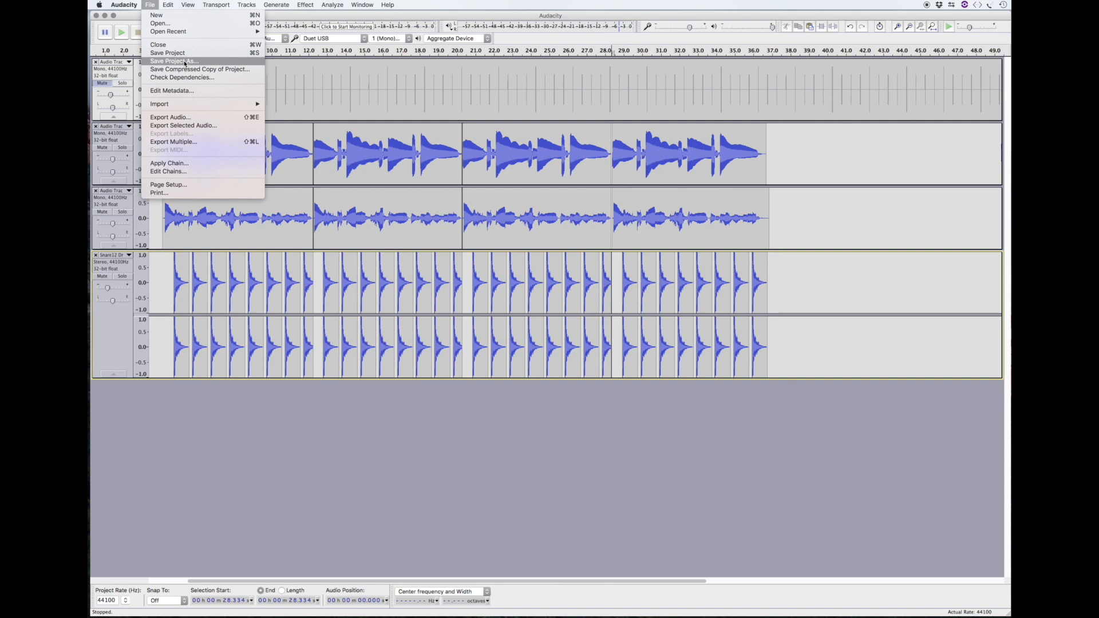
left_click(150, 6)
left_click(149, 5)
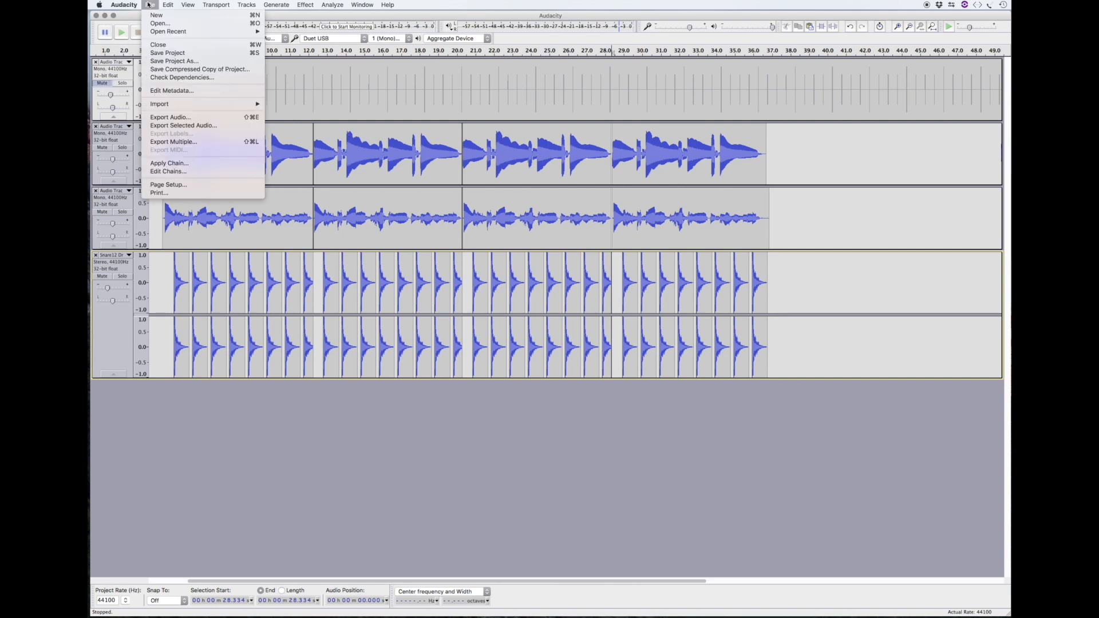
left_click(170, 118)
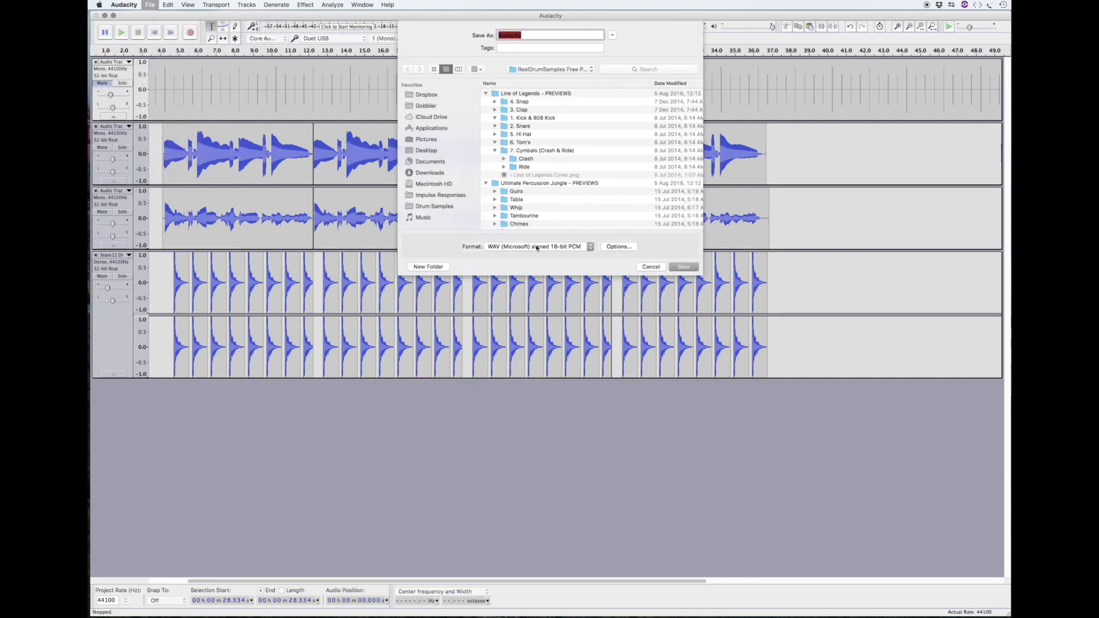
left_click(497, 247)
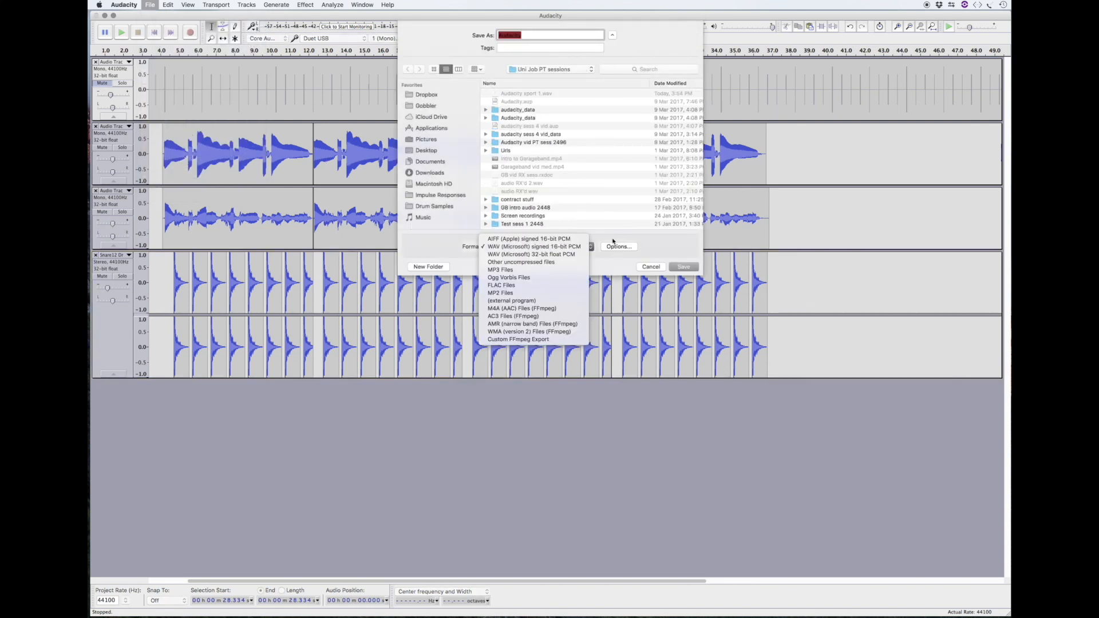
left_click(644, 244)
left_click(653, 268)
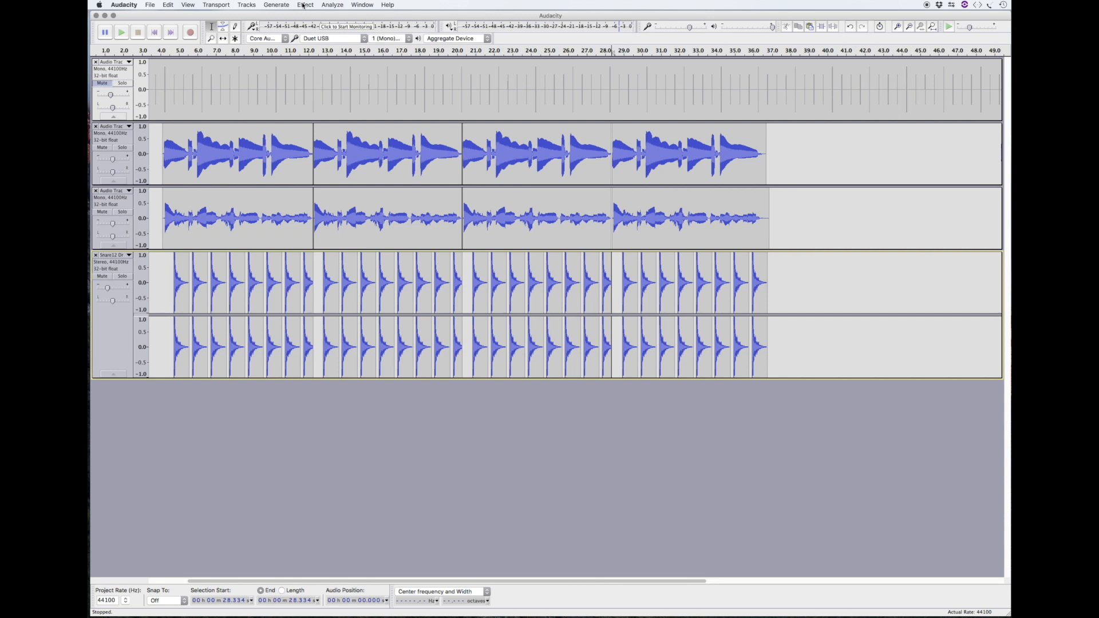
left_click(303, 5)
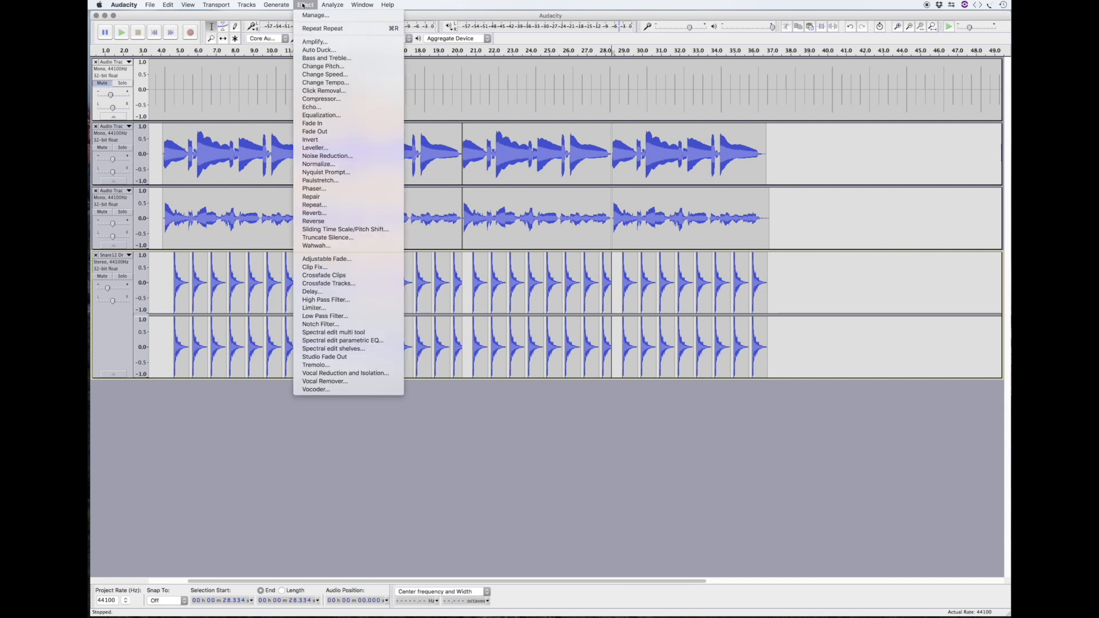
left_click(303, 5)
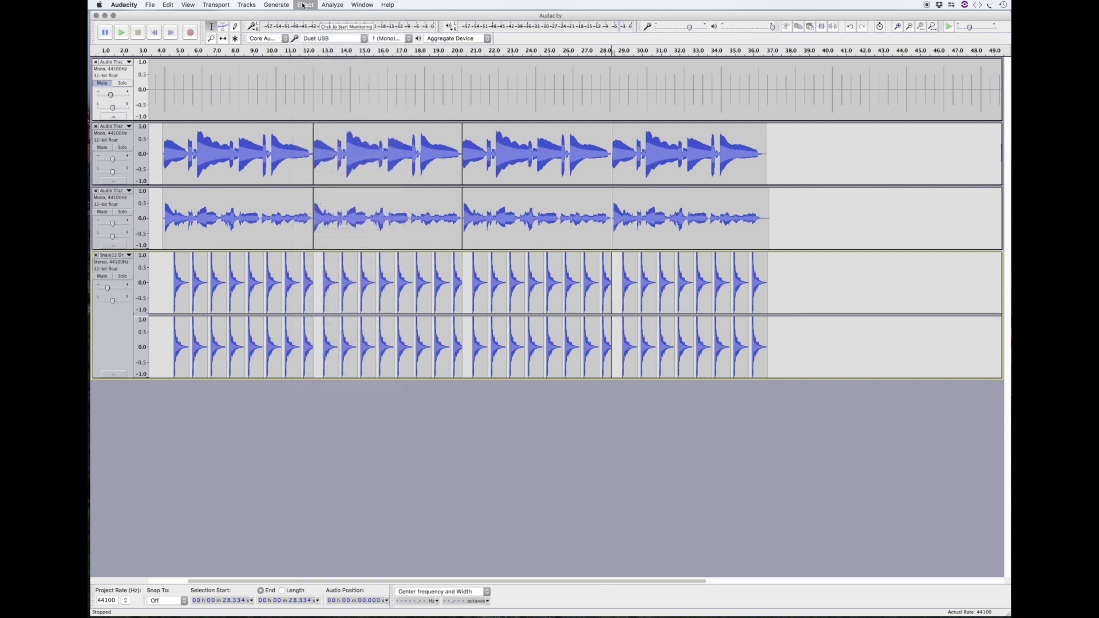